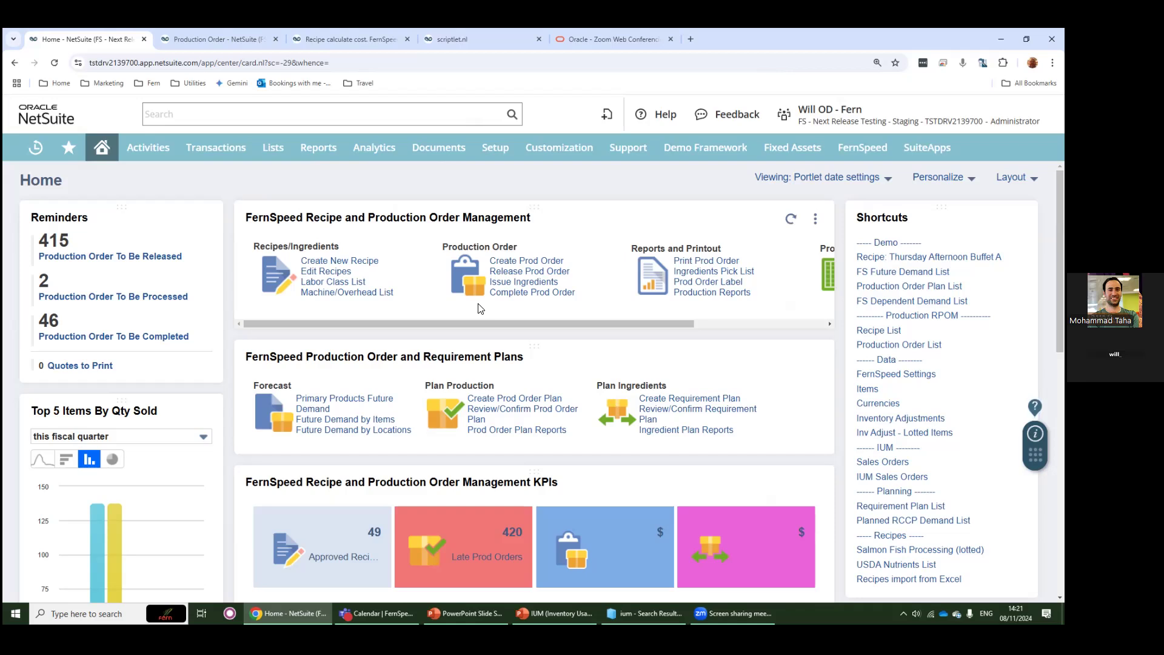
Open the Fish and Chips recipe from the recently used records.
{"action": "mouse_move", "coordinate": [863, 149]}
{"action": "mouse_move", "coordinate": [863, 235]}
{"action": "mouse_move", "coordinate": [34, 150]}
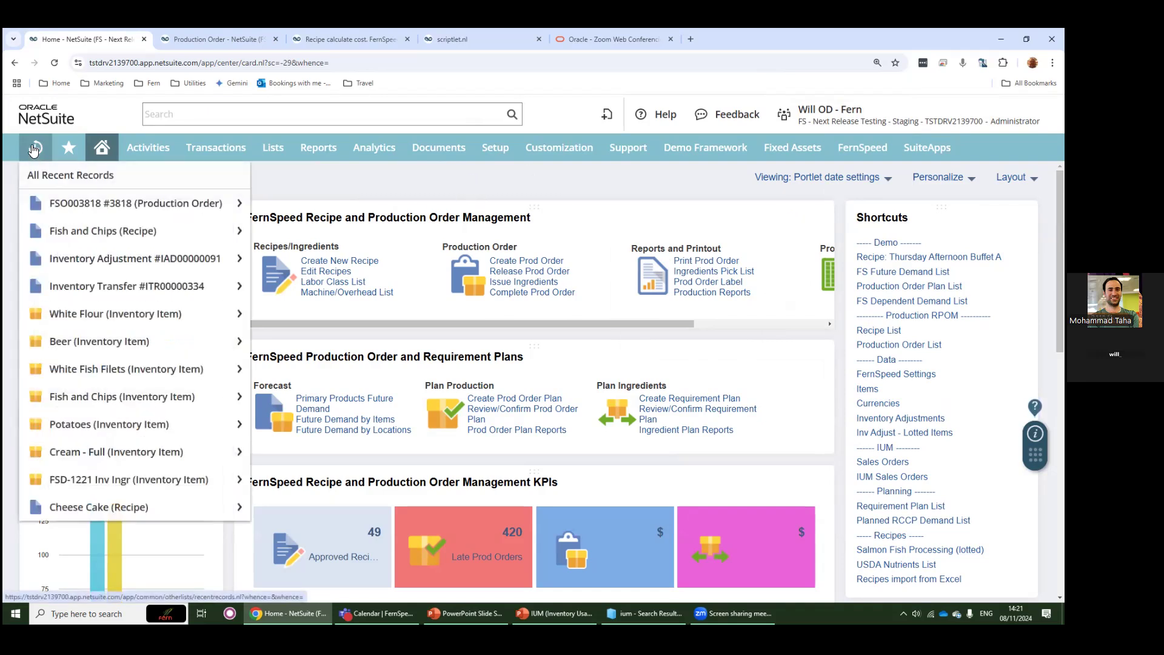
{"action": "left_click", "coordinate": [111, 234]}
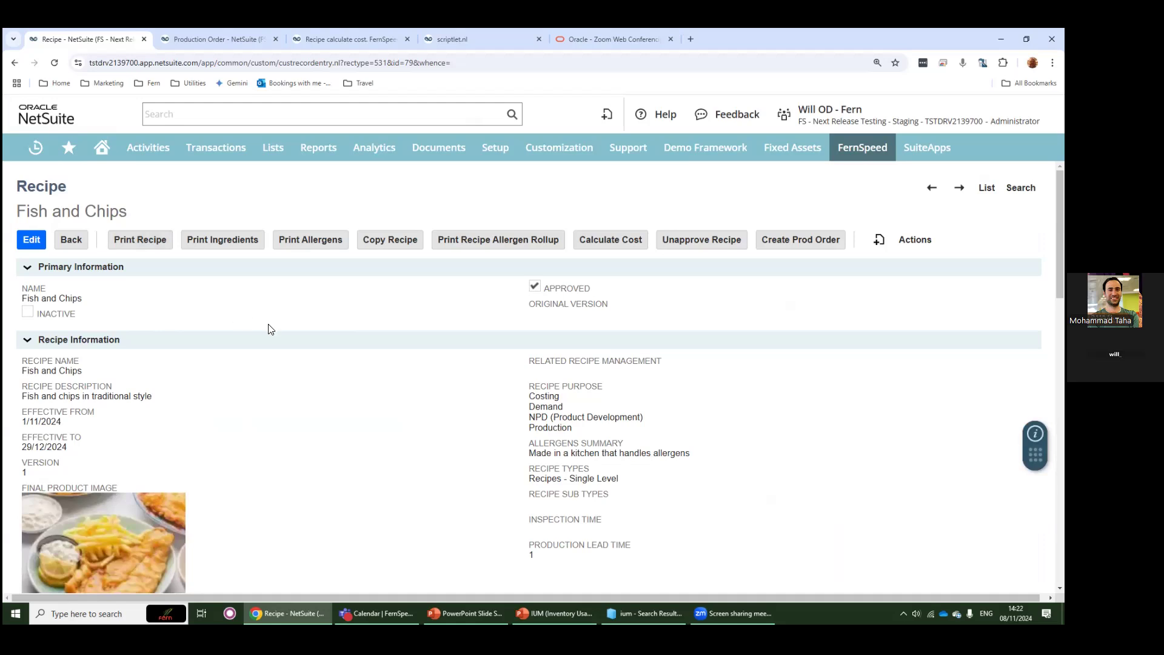
Review the recipe's description, effective from and to dates, version and final product image.
{"action": "key", "text": "ctrl+plus"}
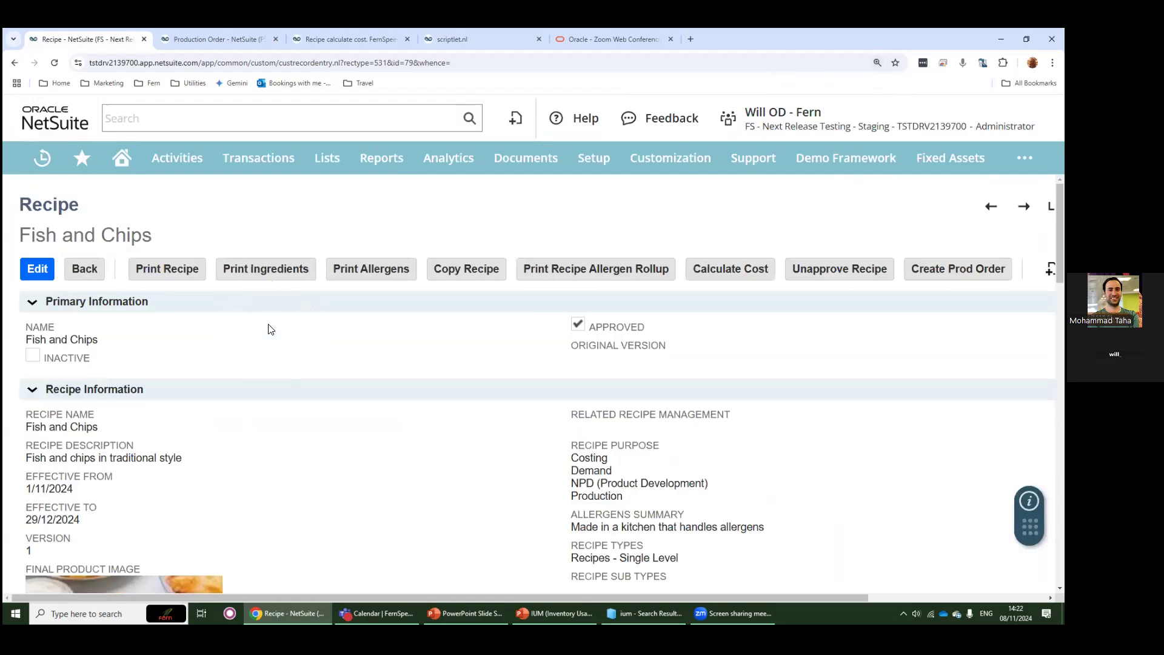
{"action": "scroll", "coordinate": [271, 329], "scroll_direction": "down", "scroll_amount": 3}
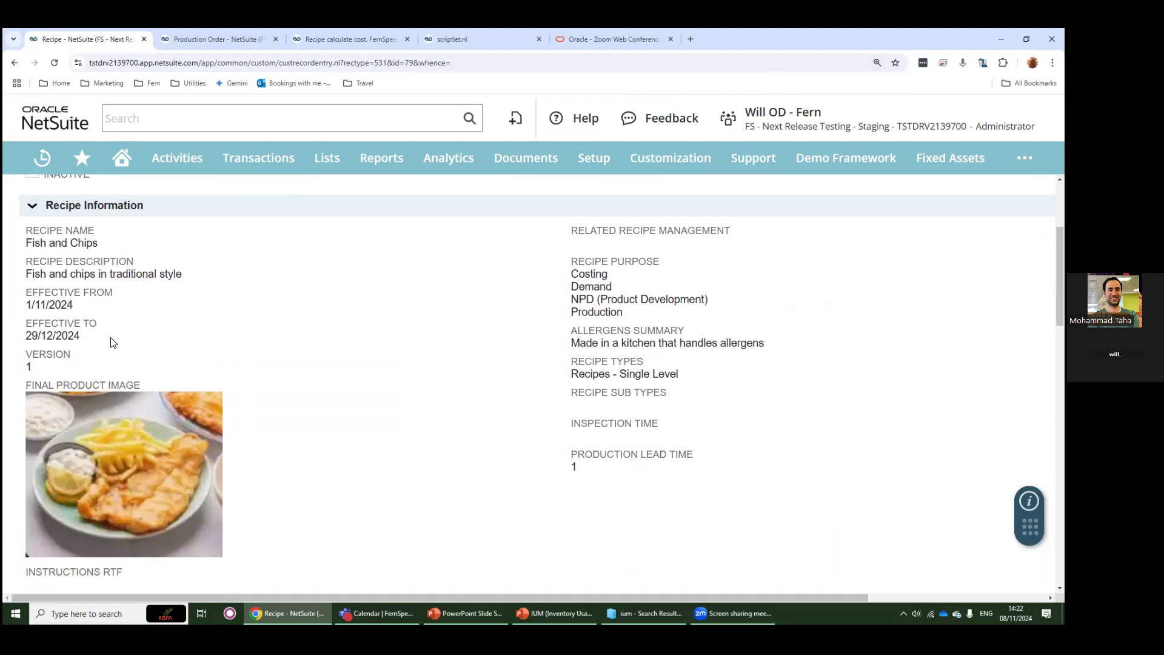
{"action": "left_click_drag", "start_coordinate": [91, 340], "coordinate": [26, 306]}
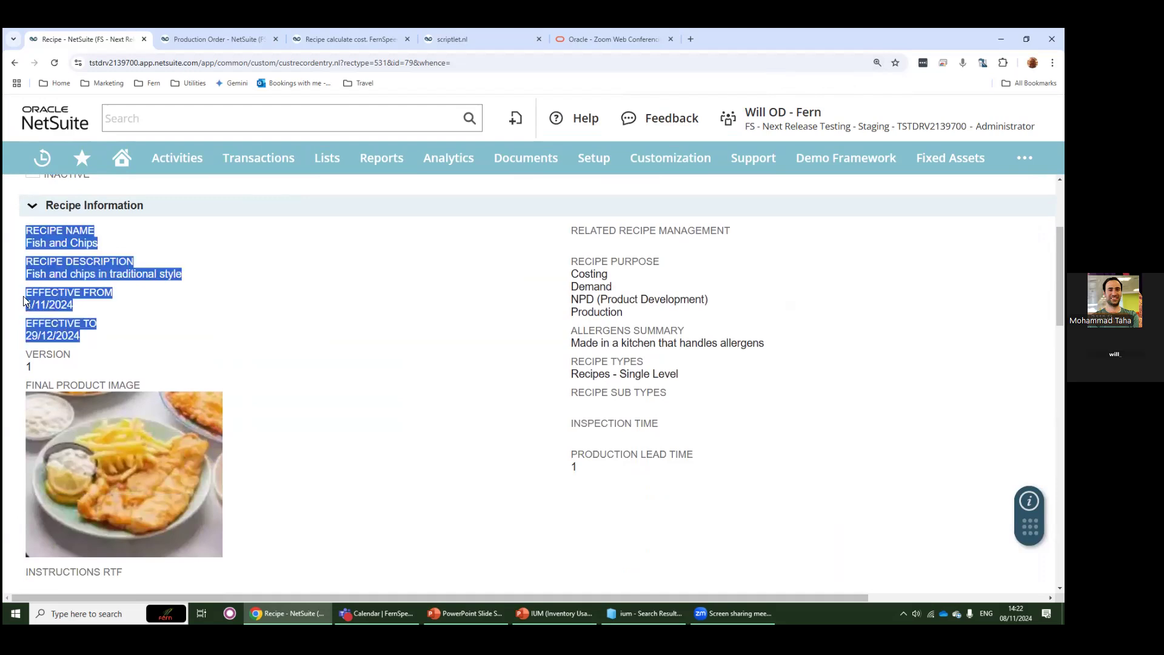
{"action": "scroll", "coordinate": [119, 344], "scroll_direction": "down", "scroll_amount": 2}
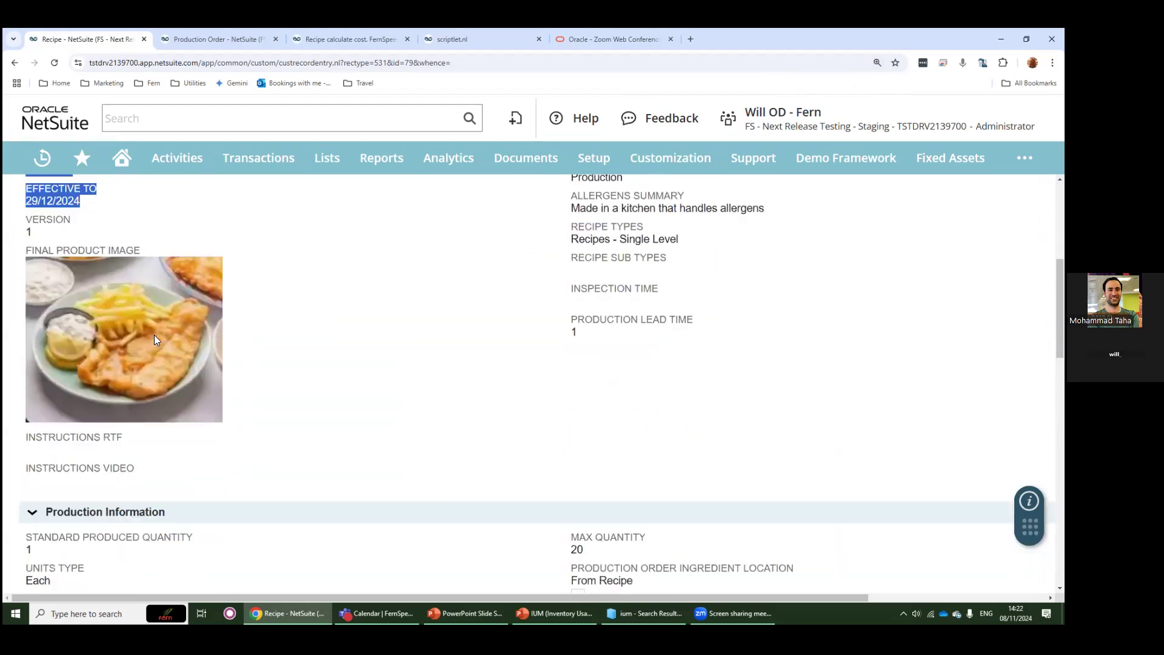
{"action": "scroll", "coordinate": [154, 334], "scroll_direction": "up", "scroll_amount": 2}
{"action": "left_click", "coordinate": [282, 336]}
{"action": "scroll", "coordinate": [267, 337], "scroll_direction": "up", "scroll_amount": 3}
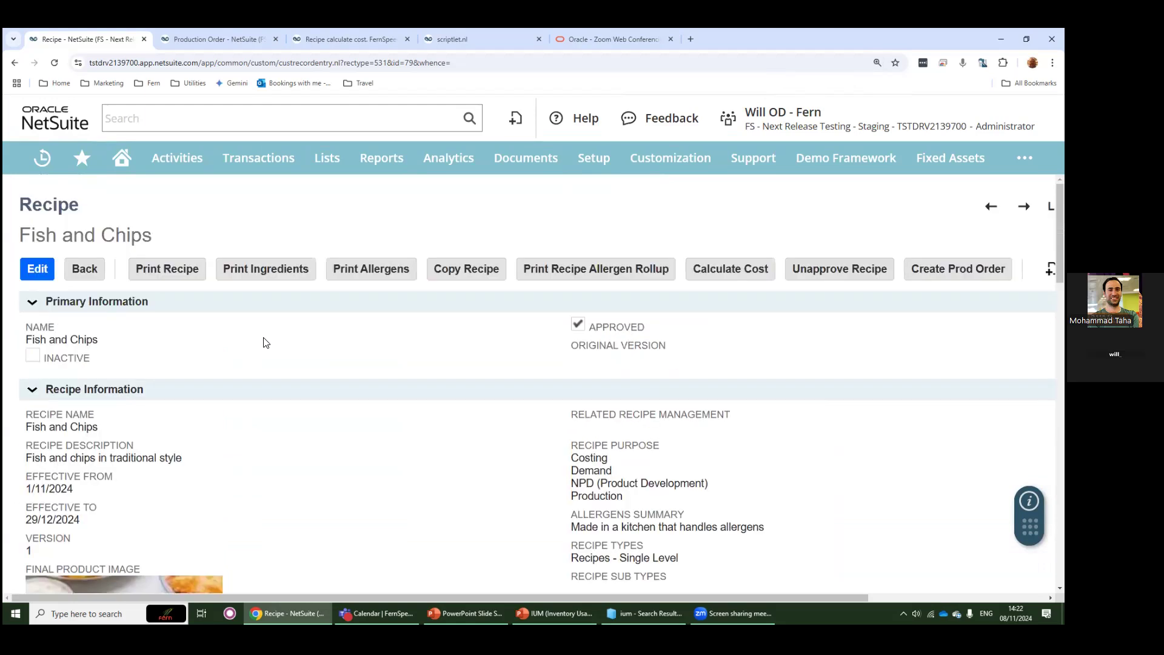
Examine the recipe purposes assigned to Fish and Chips, including NPD (Product Development) and Production.
{"action": "left_click_drag", "start_coordinate": [625, 497], "coordinate": [579, 464]}
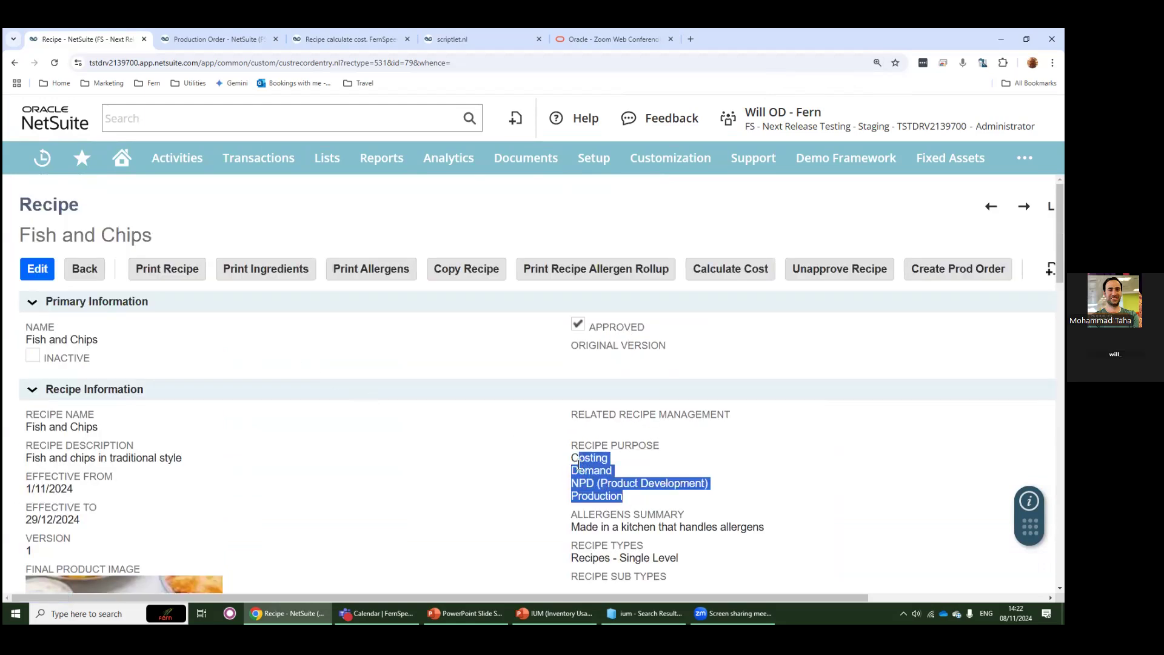
{"action": "left_click", "coordinate": [532, 481]}
{"action": "left_click_drag", "start_coordinate": [571, 484], "coordinate": [711, 485]}
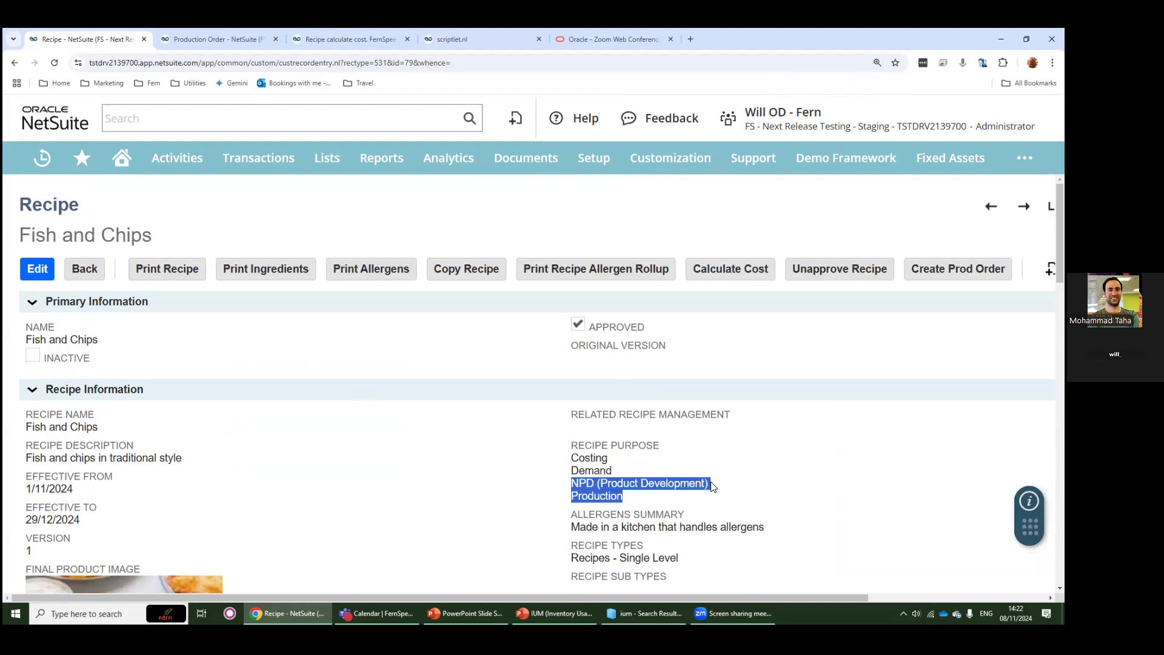
{"action": "left_click", "coordinate": [713, 486]}
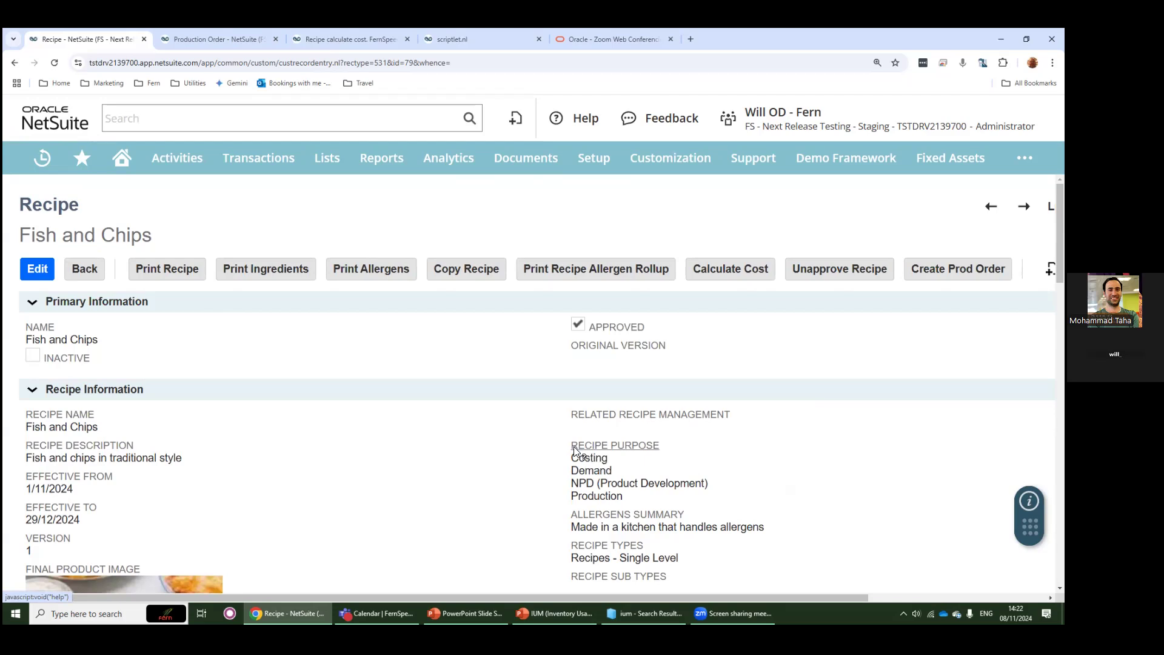
{"action": "key", "text": "ctrl+minus"}
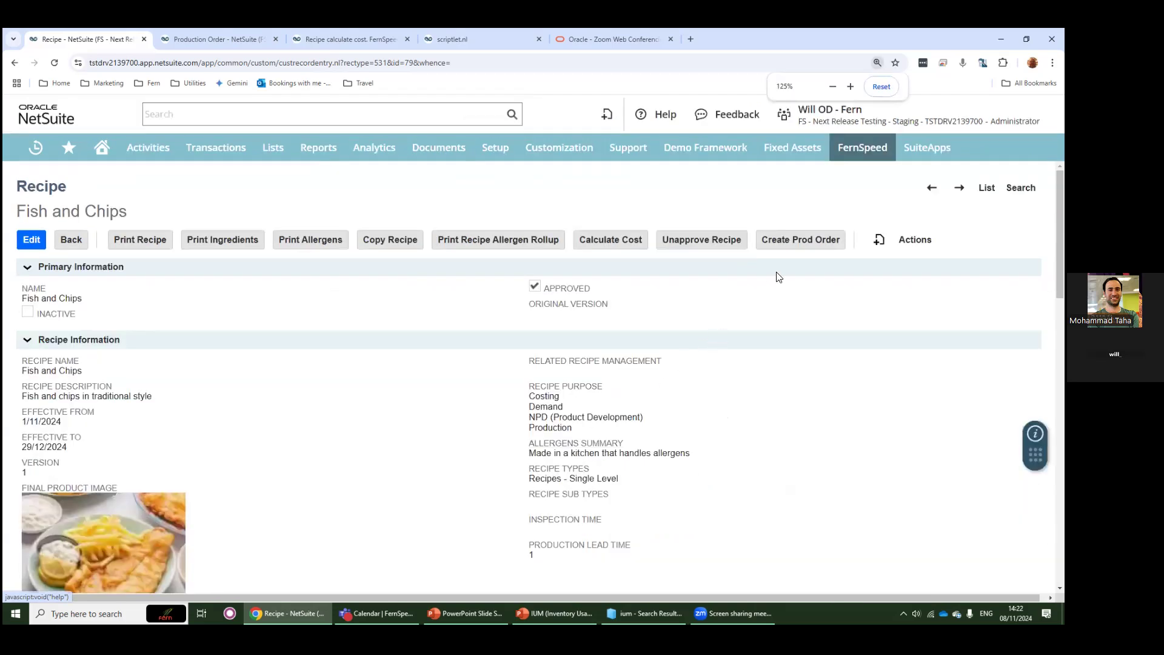
{"action": "mouse_move", "coordinate": [874, 152]}
{"action": "mouse_move", "coordinate": [862, 399]}
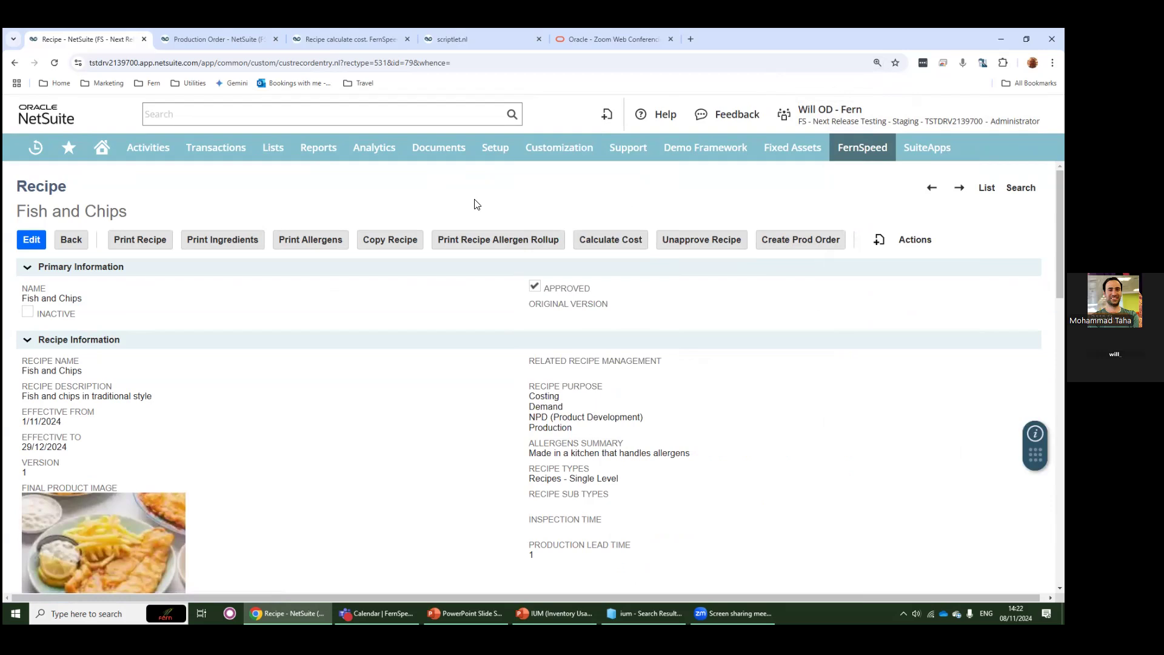
Review the recipe's production information, checking the standard produced quantity, unit of measure, and minimum and maximum quantities.
{"action": "key", "text": "ctrl+plus"}
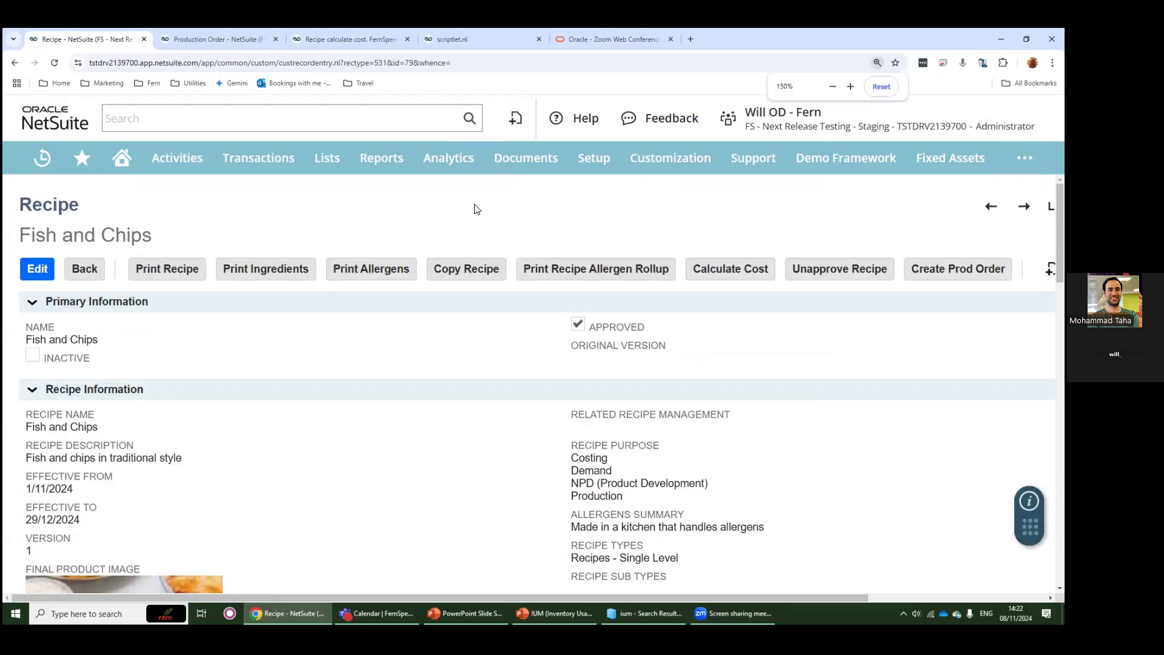
{"action": "scroll", "coordinate": [485, 254], "scroll_direction": "down", "scroll_amount": 1}
{"action": "scroll", "coordinate": [485, 258], "scroll_direction": "down", "scroll_amount": 6}
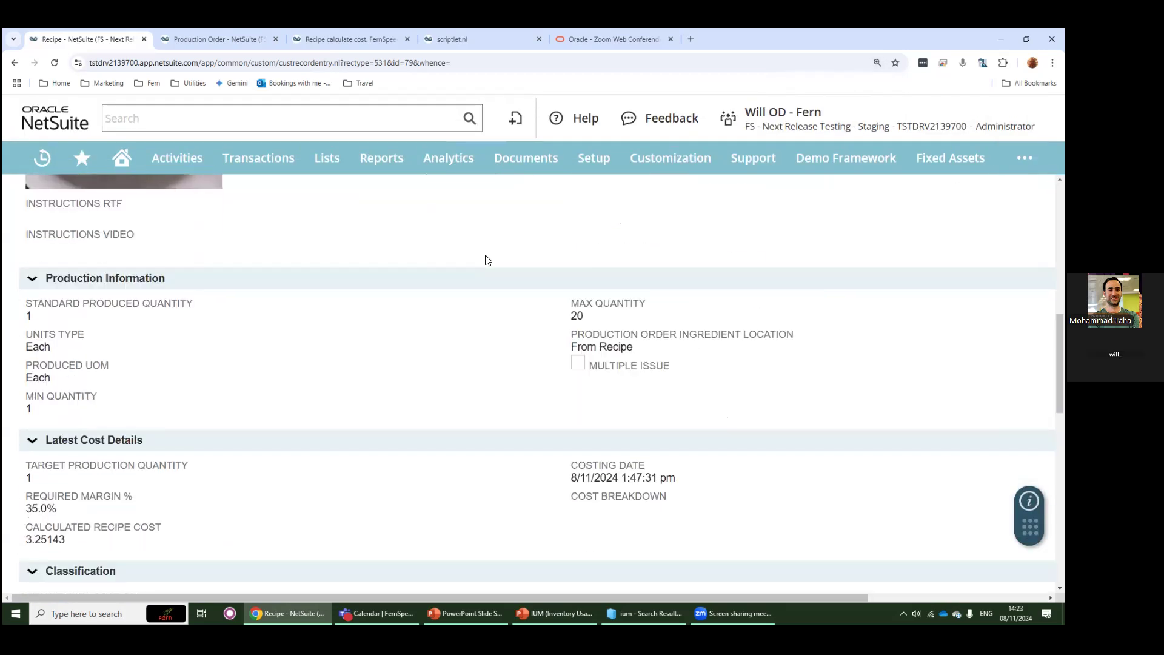
{"action": "scroll", "coordinate": [487, 260], "scroll_direction": "down", "scroll_amount": 2}
{"action": "scroll", "coordinate": [486, 260], "scroll_direction": "up", "scroll_amount": 2}
{"action": "scroll", "coordinate": [73, 351], "scroll_direction": "up", "scroll_amount": 3}
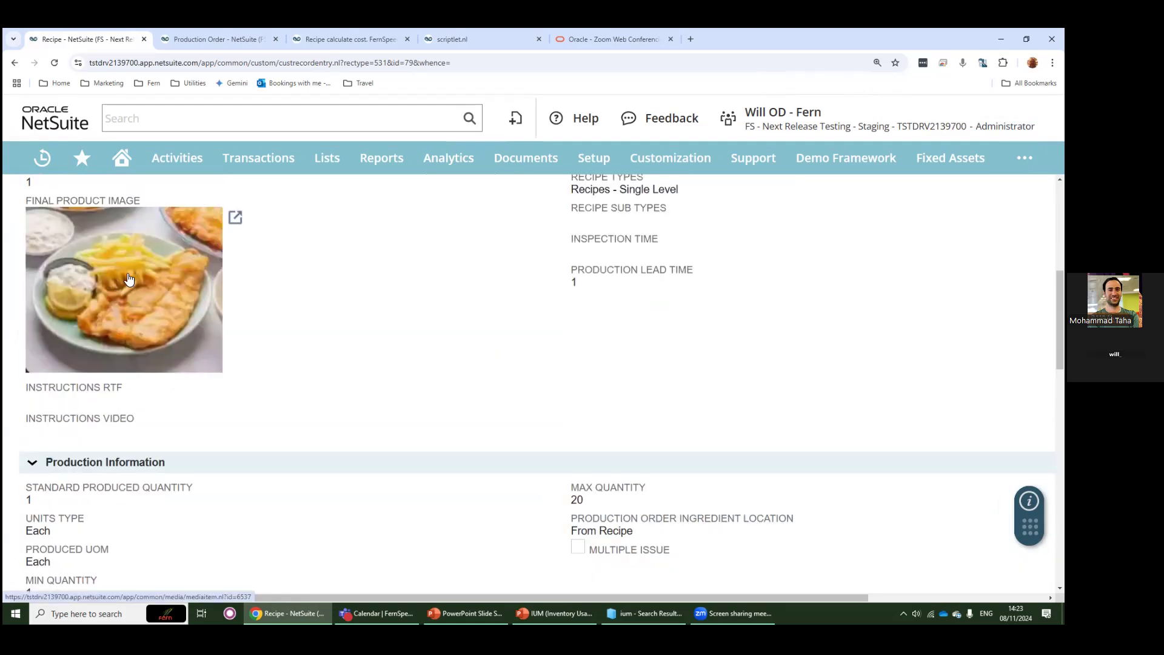
{"action": "scroll", "coordinate": [241, 503], "scroll_direction": "down", "scroll_amount": 3}
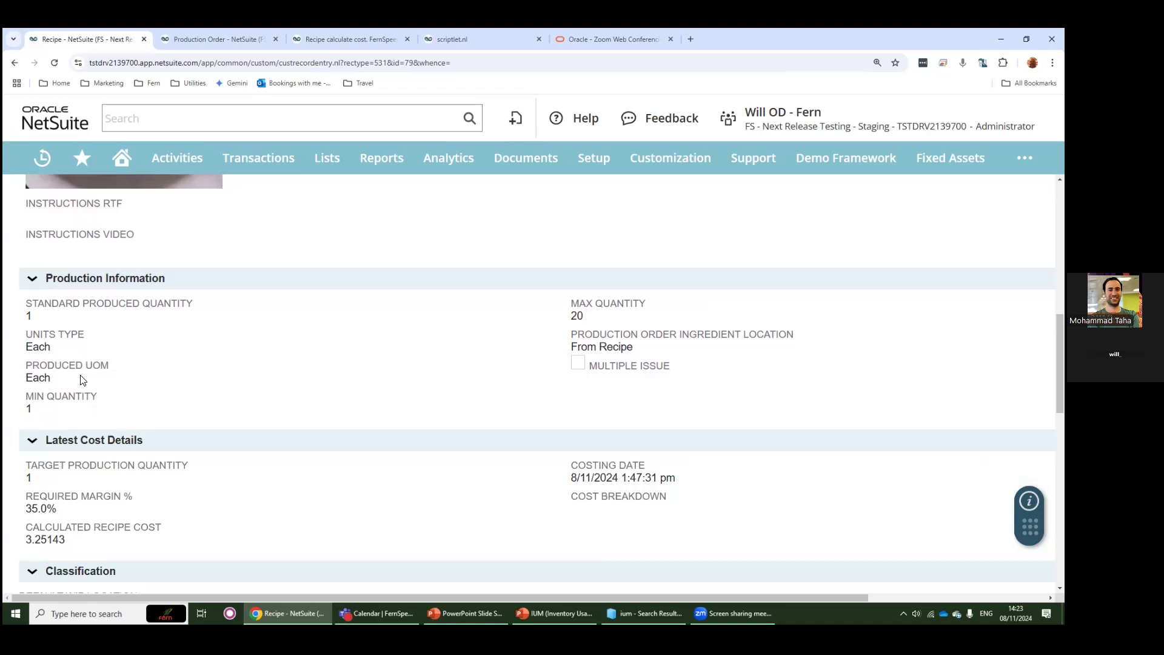
{"action": "double_click", "coordinate": [28, 316]}
{"action": "double_click", "coordinate": [575, 316]}
Check the required margin in the latest cost details and look over the start of the ingredients list.
{"action": "scroll", "coordinate": [251, 373], "scroll_direction": "down", "scroll_amount": 3}
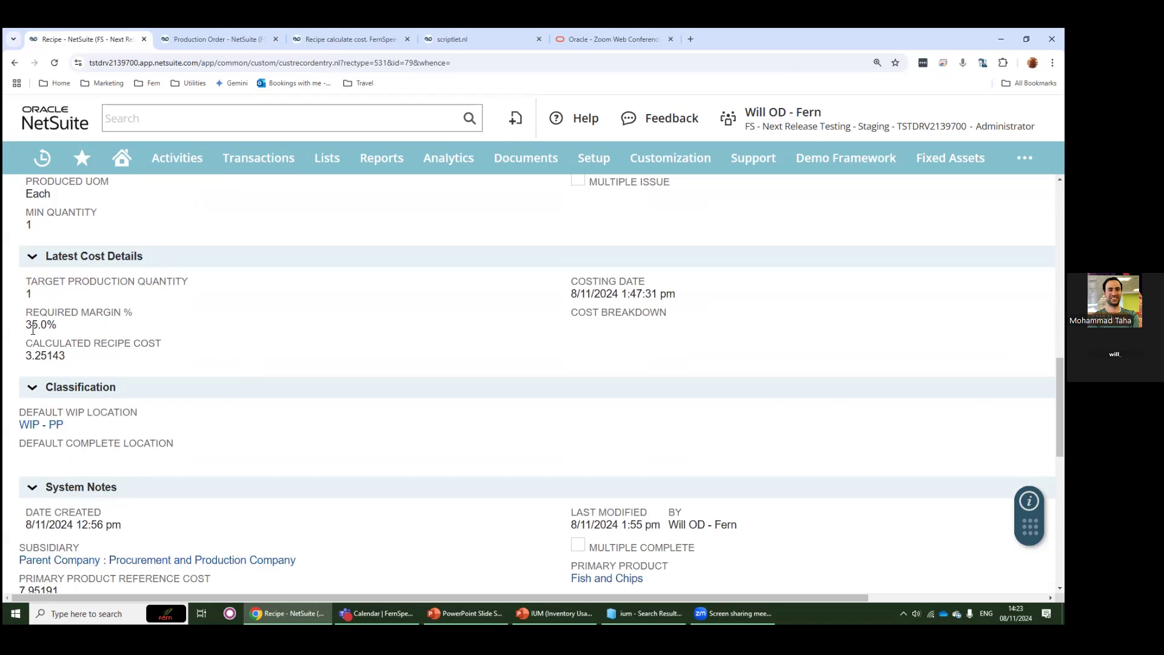
{"action": "left_click_drag", "start_coordinate": [60, 325], "coordinate": [26, 325]}
{"action": "scroll", "coordinate": [204, 343], "scroll_direction": "down", "scroll_amount": 5}
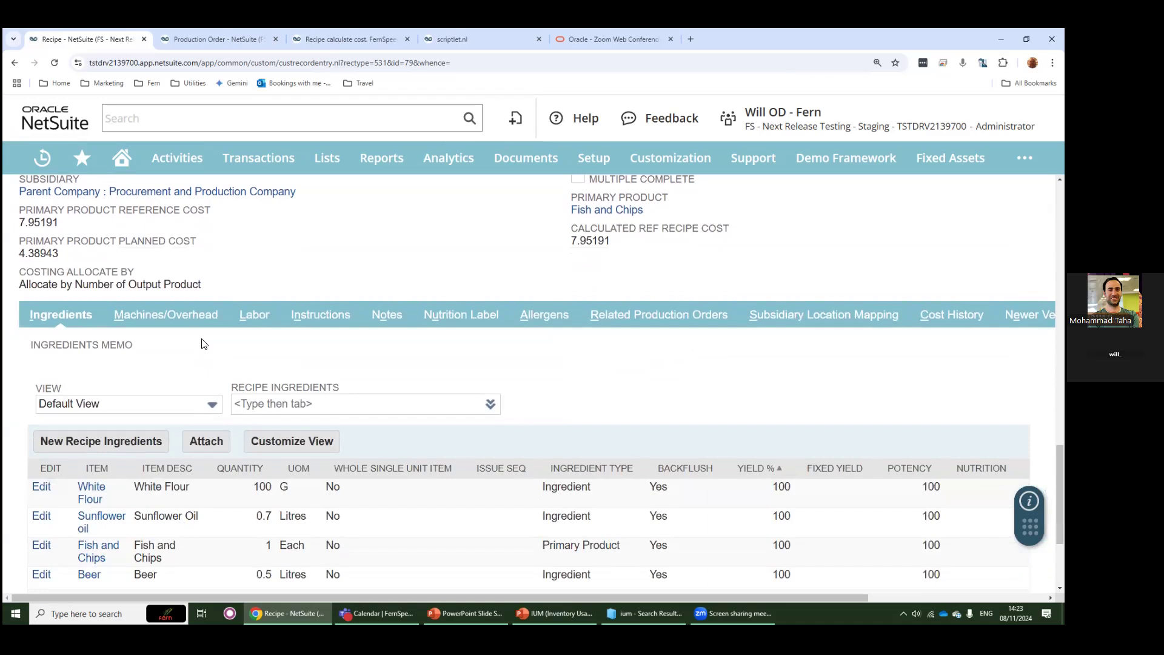
{"action": "scroll", "coordinate": [204, 344], "scroll_direction": "up", "scroll_amount": 10}
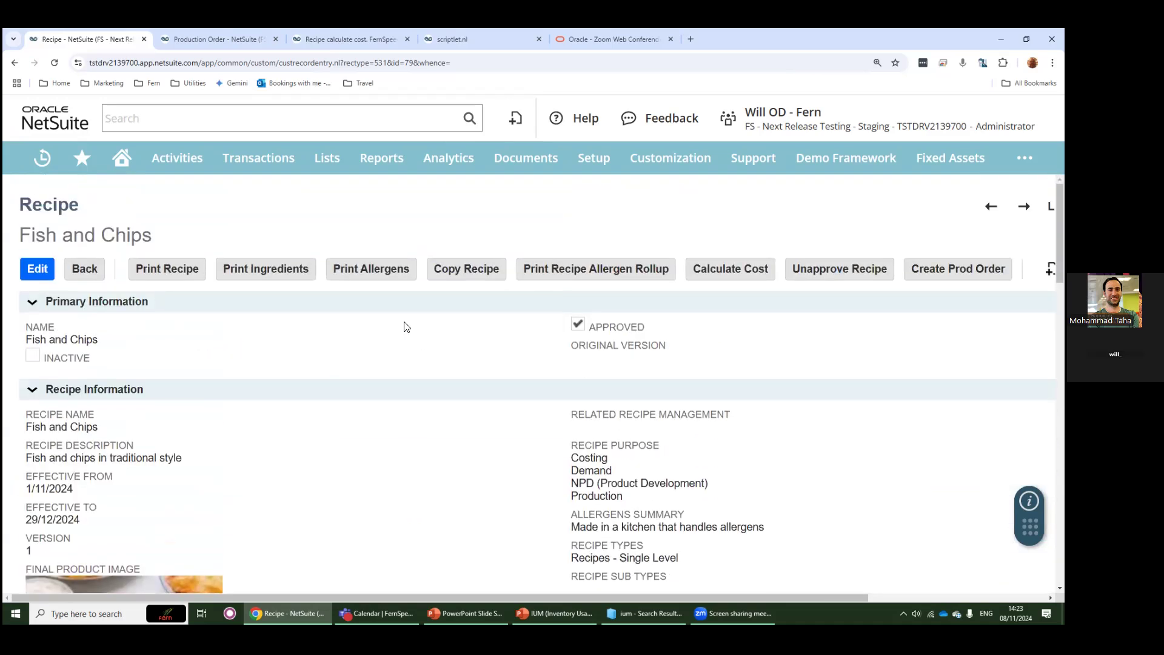
Open the Fish and Chips recipe for editing and review its fields down to the ingredients list.
{"action": "left_click", "coordinate": [38, 273]}
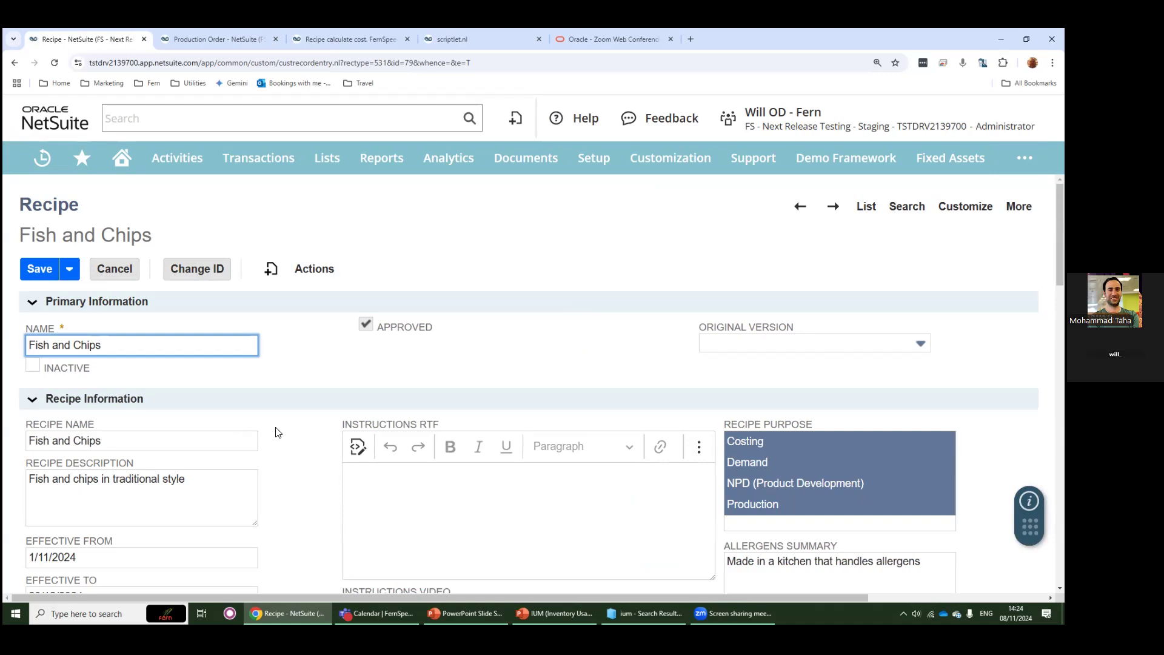
{"action": "scroll", "coordinate": [276, 432], "scroll_direction": "down", "scroll_amount": 3}
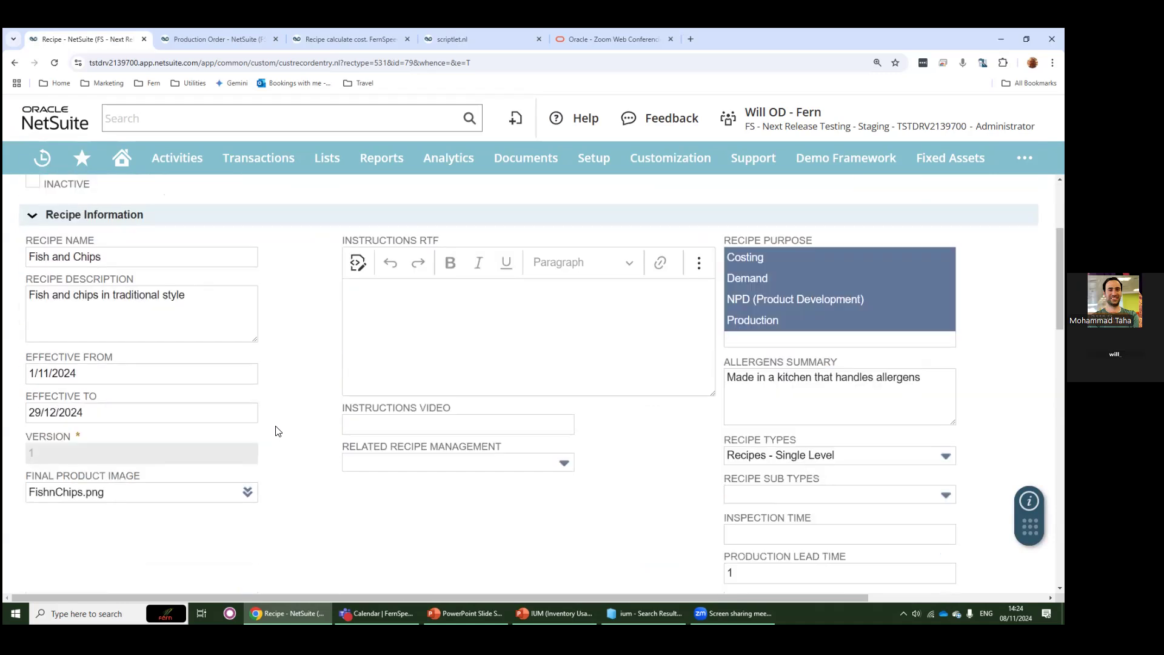
{"action": "scroll", "coordinate": [278, 430], "scroll_direction": "down", "scroll_amount": 6}
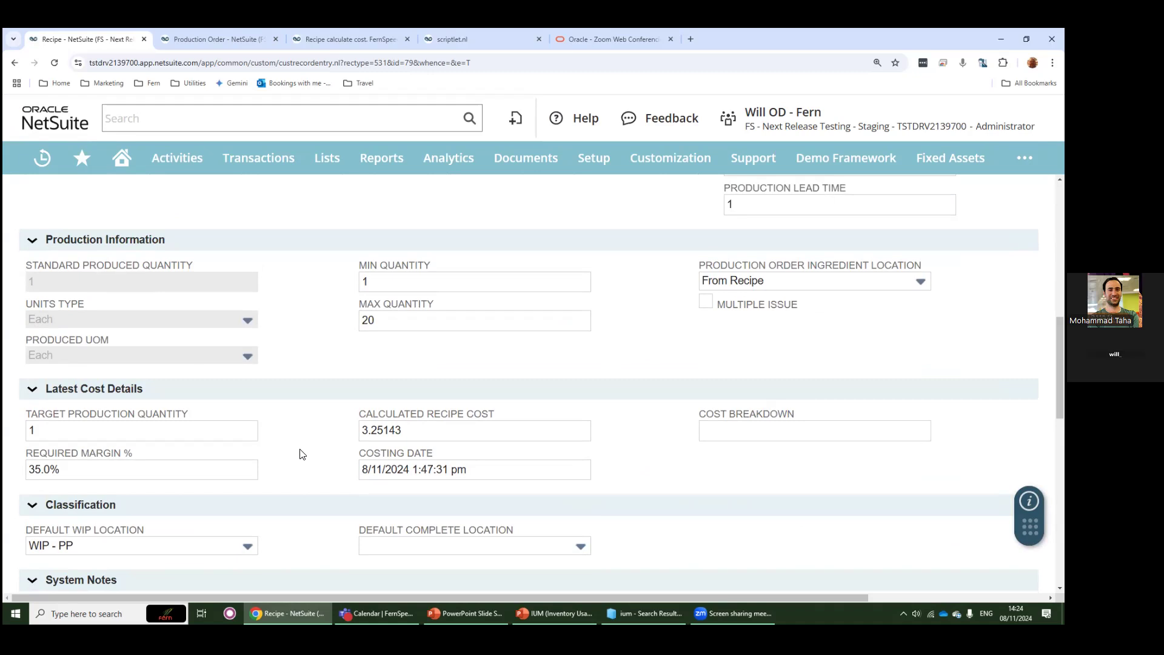
{"action": "scroll", "coordinate": [302, 454], "scroll_direction": "down", "scroll_amount": 3}
{"action": "scroll", "coordinate": [302, 454], "scroll_direction": "down", "scroll_amount": 6}
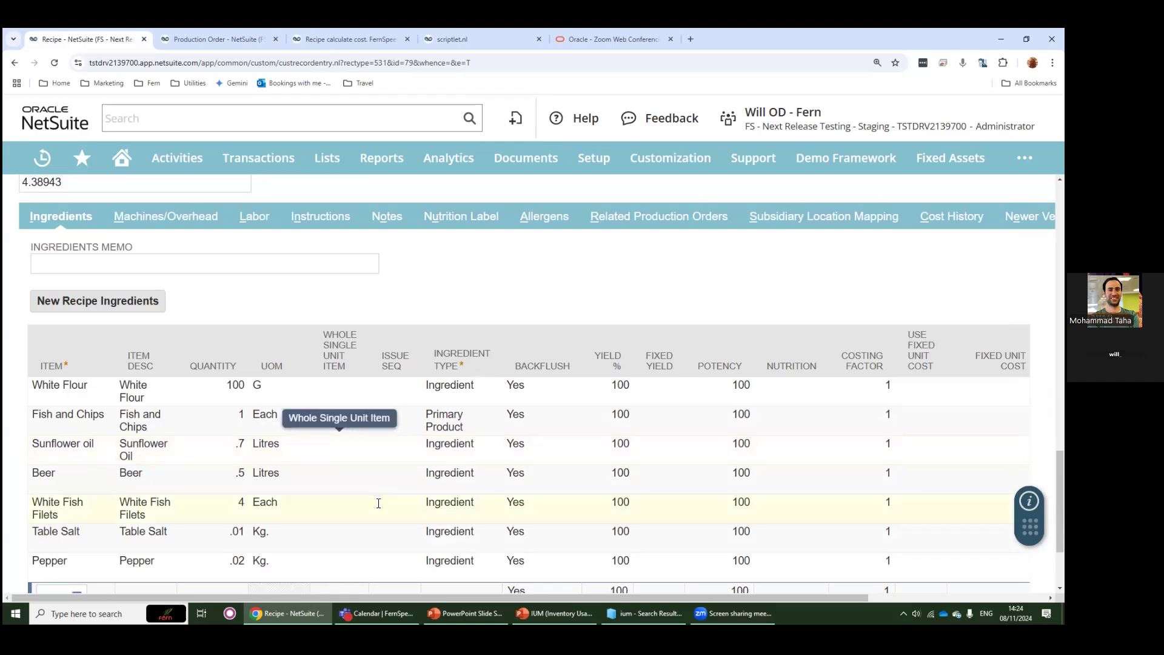
{"action": "scroll", "coordinate": [346, 380], "scroll_direction": "up", "scroll_amount": 3}
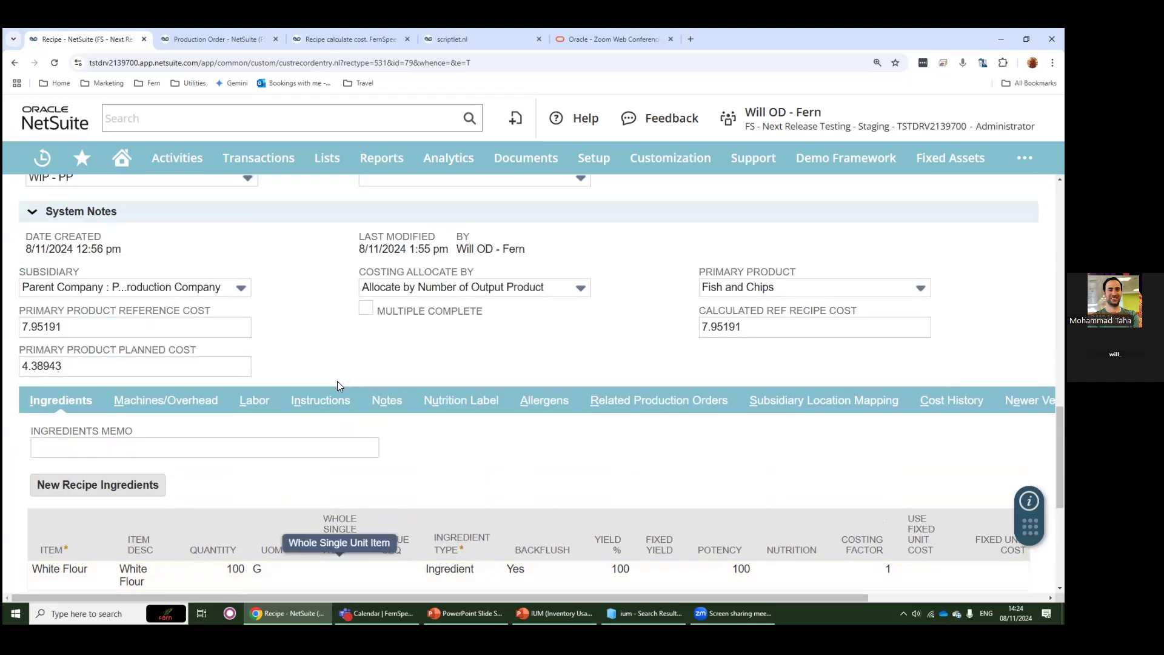
{"action": "scroll", "coordinate": [337, 382], "scroll_direction": "down", "scroll_amount": 1}
{"action": "scroll", "coordinate": [336, 389], "scroll_direction": "down", "scroll_amount": 2}
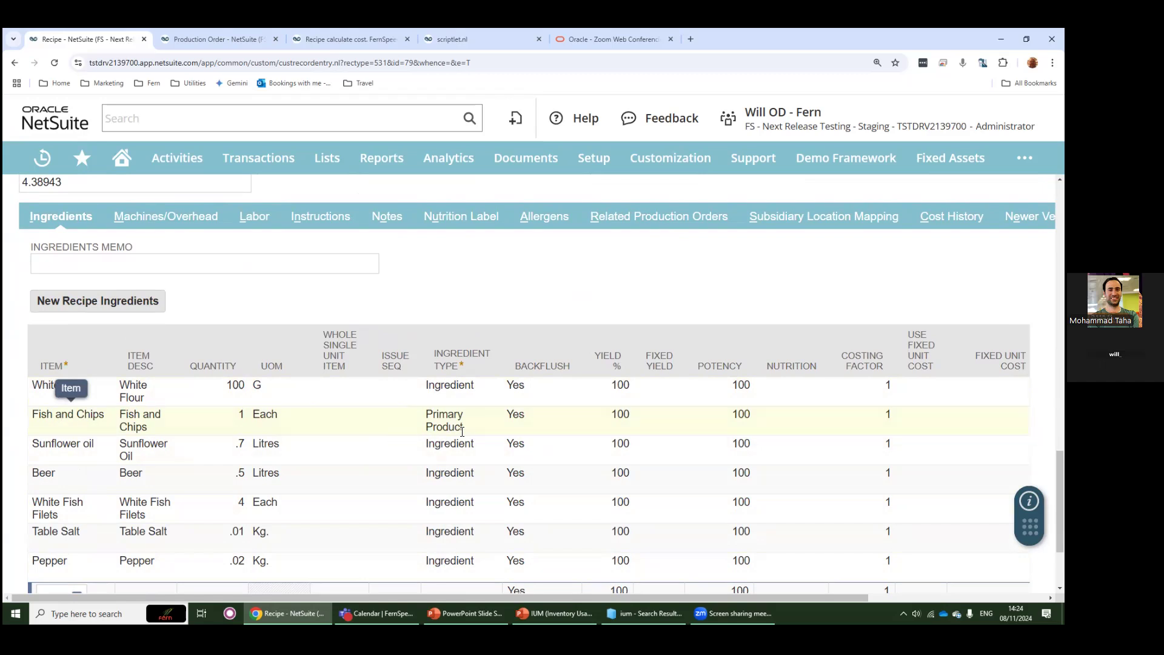
View the available ingredient types for the Fish and Chips line without changing its Primary Product type.
{"action": "left_click_drag", "start_coordinate": [53, 416], "coordinate": [84, 416]}
{"action": "left_click", "coordinate": [457, 429]}
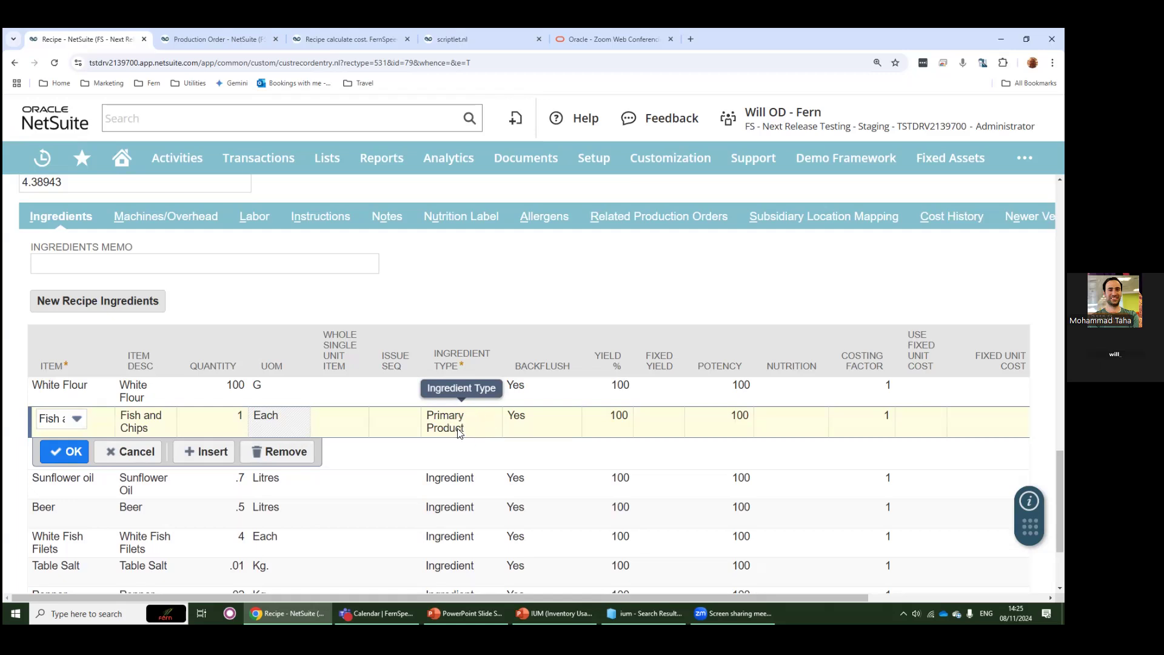
{"action": "left_click", "coordinate": [474, 429]}
{"action": "left_click", "coordinate": [463, 420]}
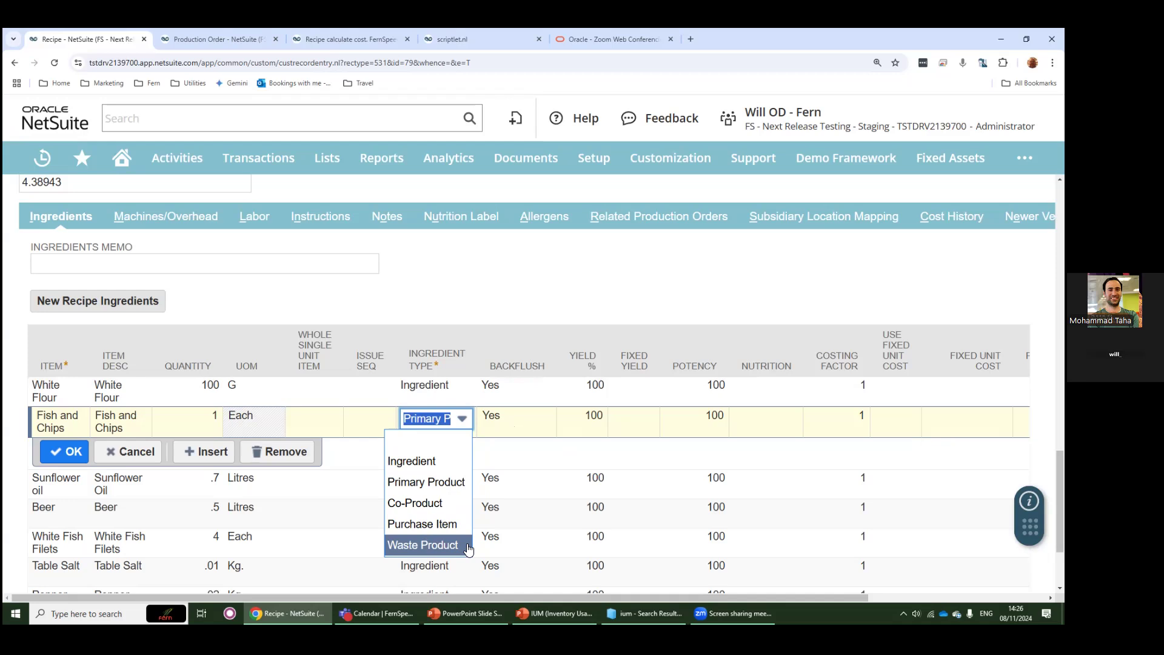
{"action": "left_click", "coordinate": [530, 304]}
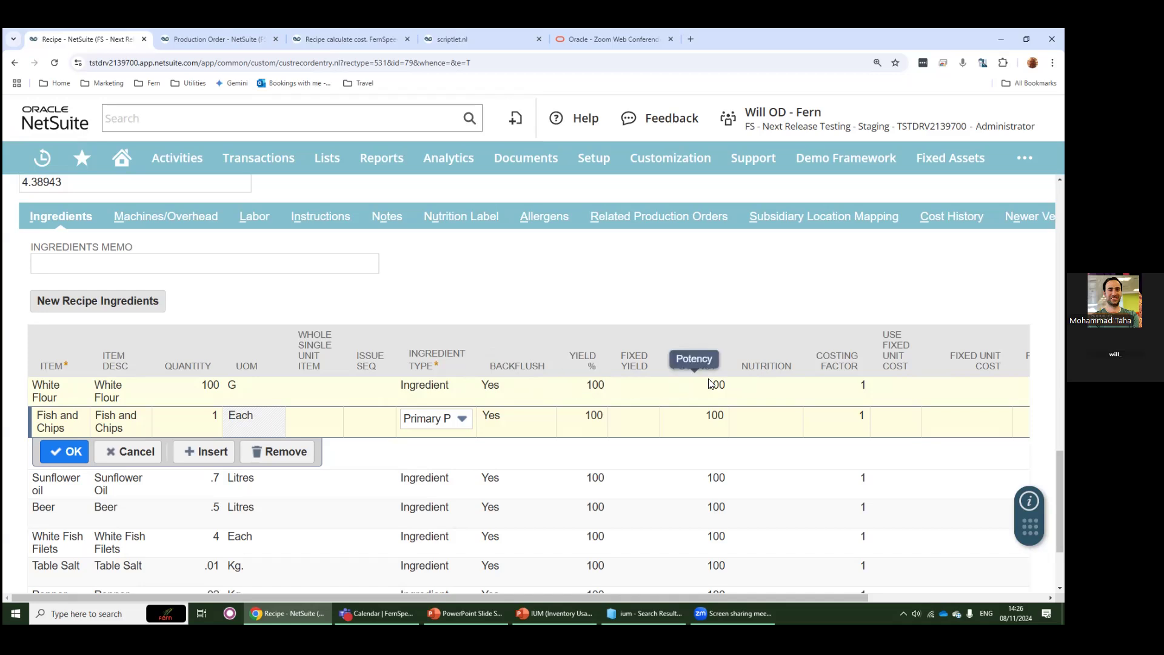
Look across the ingredient table's yield, potency and costing columns and down through its lines.
{"action": "left_click_drag", "start_coordinate": [752, 600], "coordinate": [837, 598]}
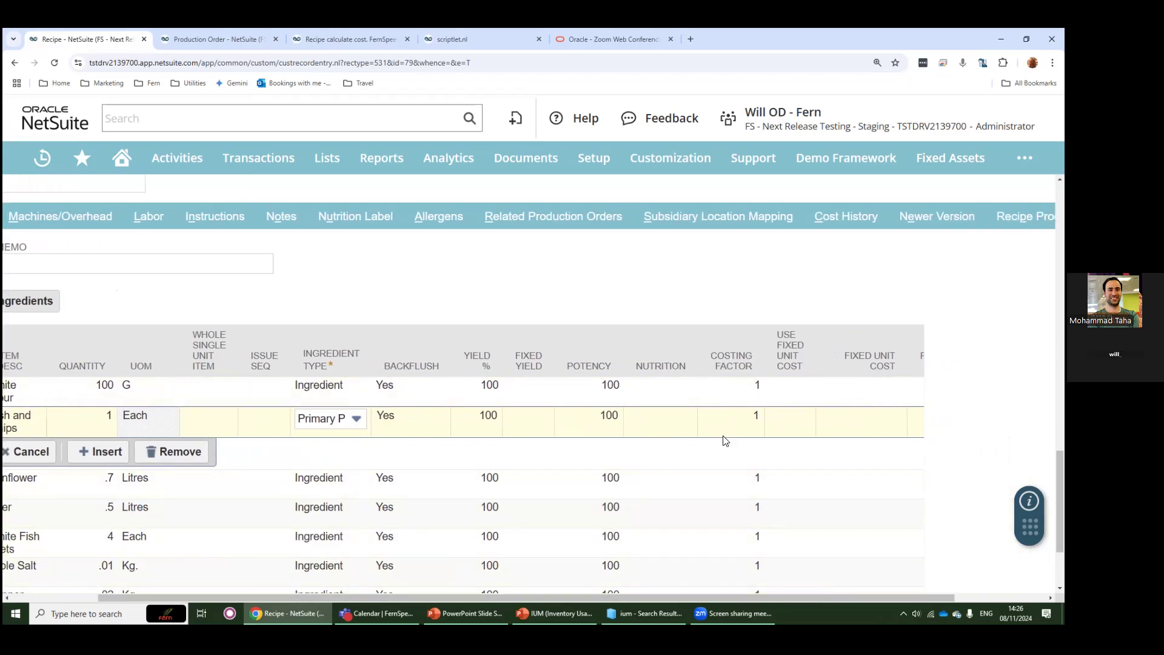
{"action": "left_click_drag", "start_coordinate": [683, 596], "coordinate": [461, 592]}
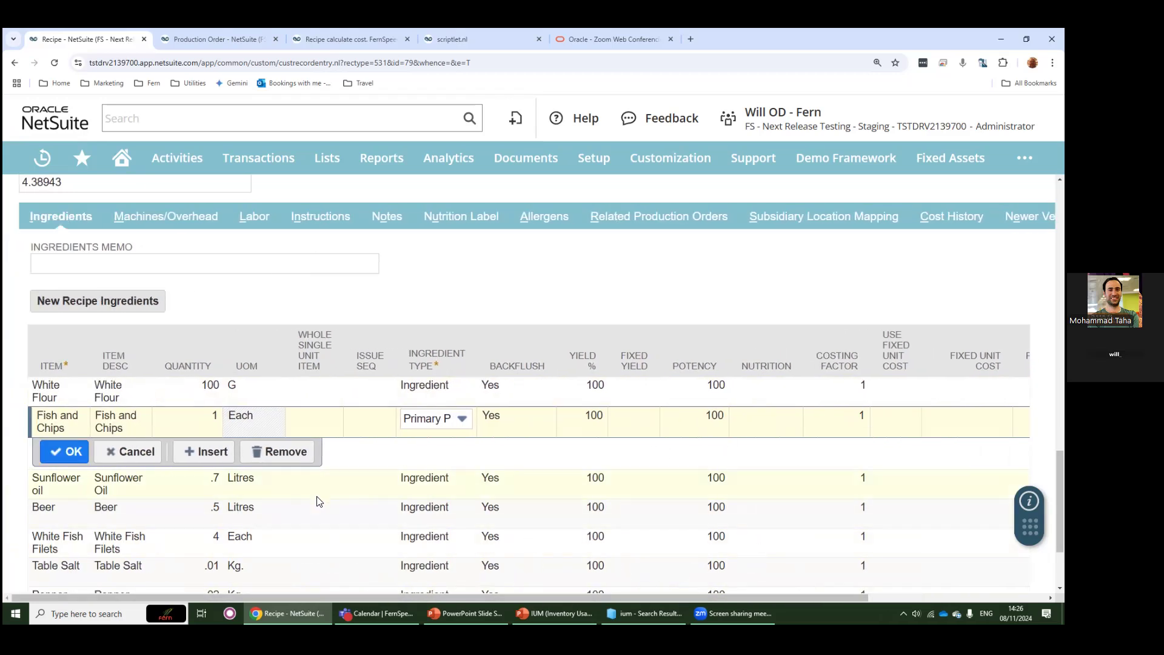
{"action": "scroll", "coordinate": [328, 497], "scroll_direction": "down", "scroll_amount": 2}
{"action": "scroll", "coordinate": [318, 467], "scroll_direction": "up", "scroll_amount": 5}
{"action": "scroll", "coordinate": [268, 419], "scroll_direction": "down", "scroll_amount": 2}
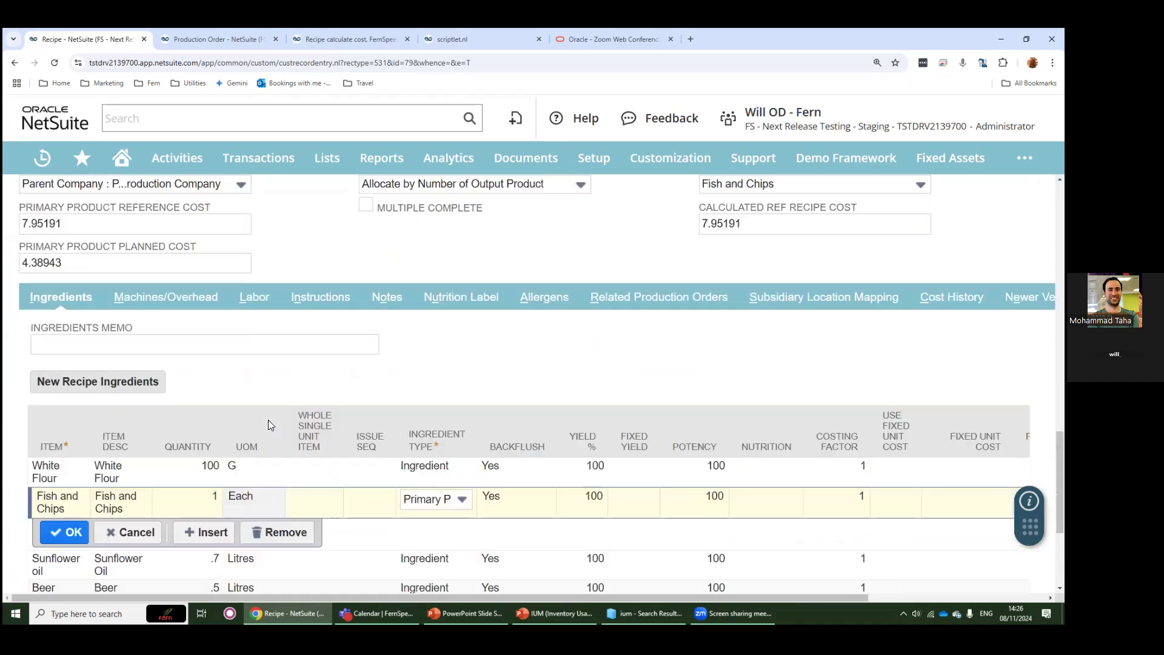
{"action": "scroll", "coordinate": [268, 420], "scroll_direction": "down", "scroll_amount": 1}
Review the recipe's machine and overhead costs with the selectable machines, and its labor class entries.
{"action": "left_click", "coordinate": [145, 273]}
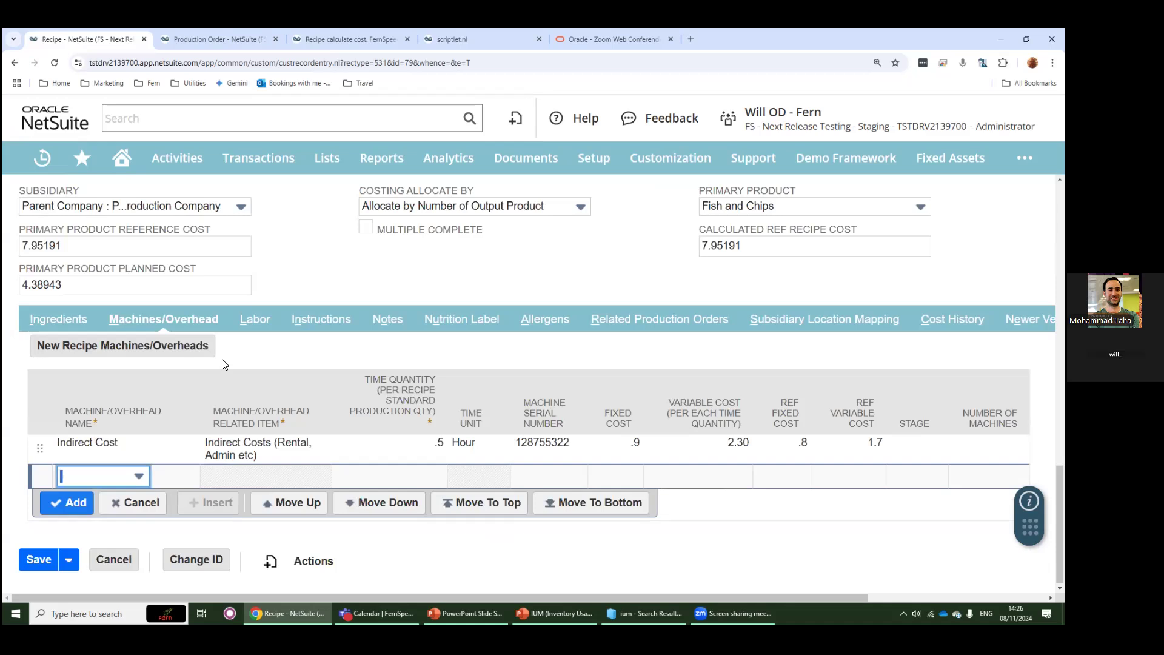
{"action": "left_click", "coordinate": [139, 477]}
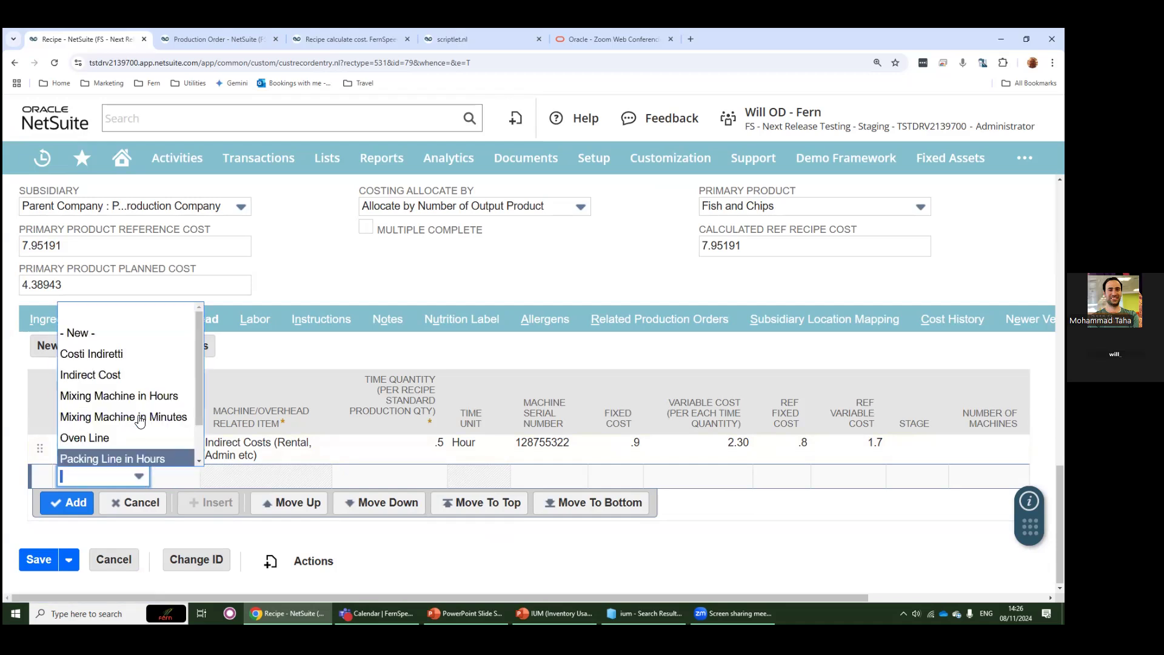
{"action": "left_click", "coordinate": [350, 287]}
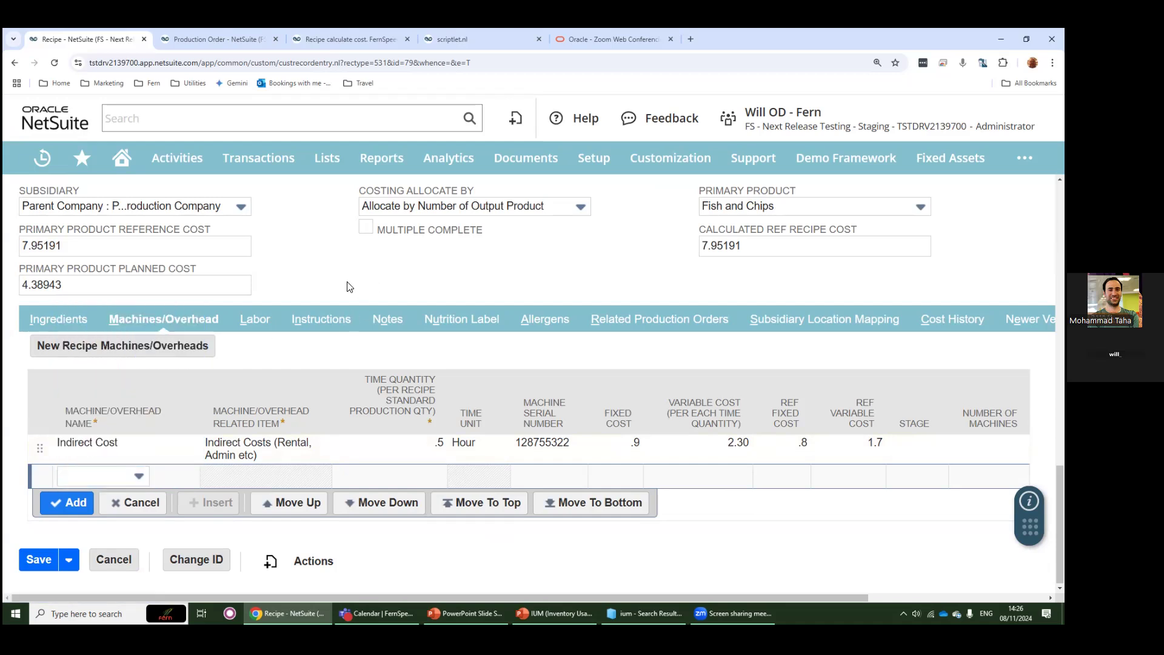
{"action": "left_click", "coordinate": [254, 326]}
{"action": "left_click", "coordinate": [153, 475]}
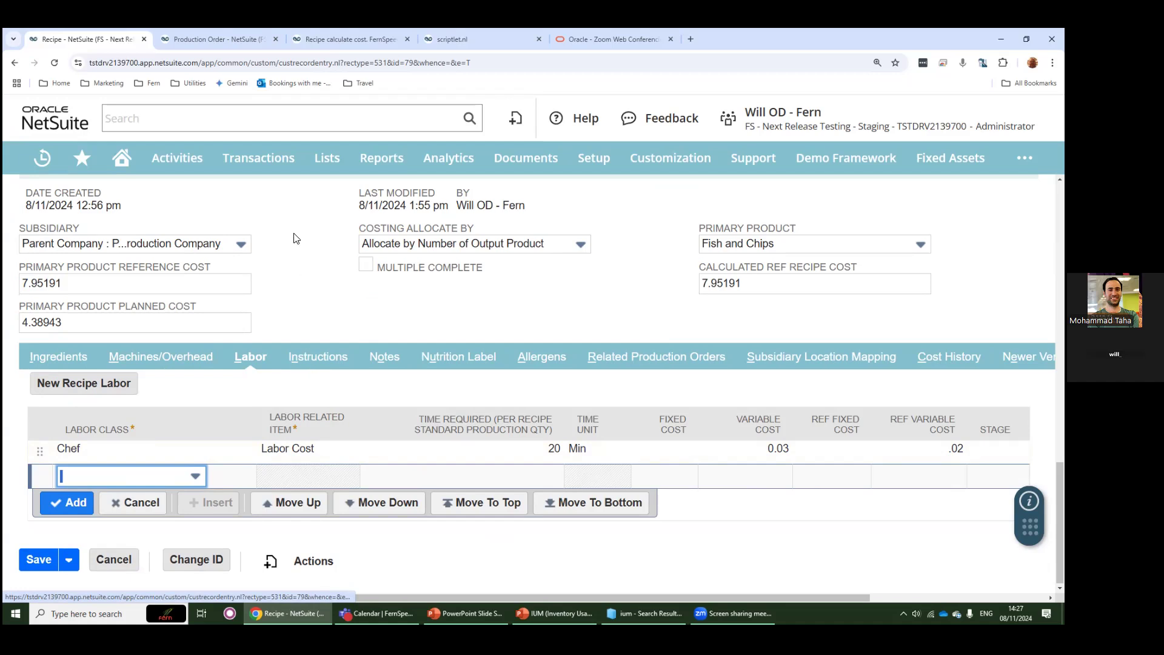
Close the Fish and Chips recipe's edit mode without saving and check the Recipe Management slide in PowerPoint before returning to the recipe.
{"action": "scroll", "coordinate": [253, 278], "scroll_direction": "up", "scroll_amount": 15}
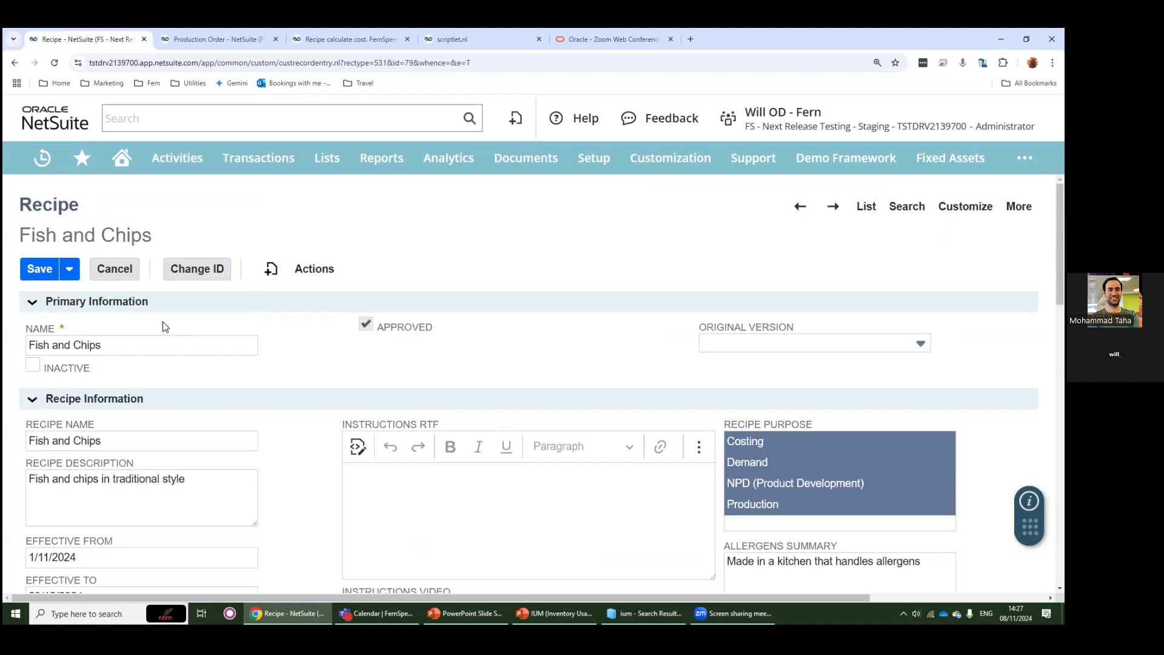
{"action": "left_click", "coordinate": [111, 279]}
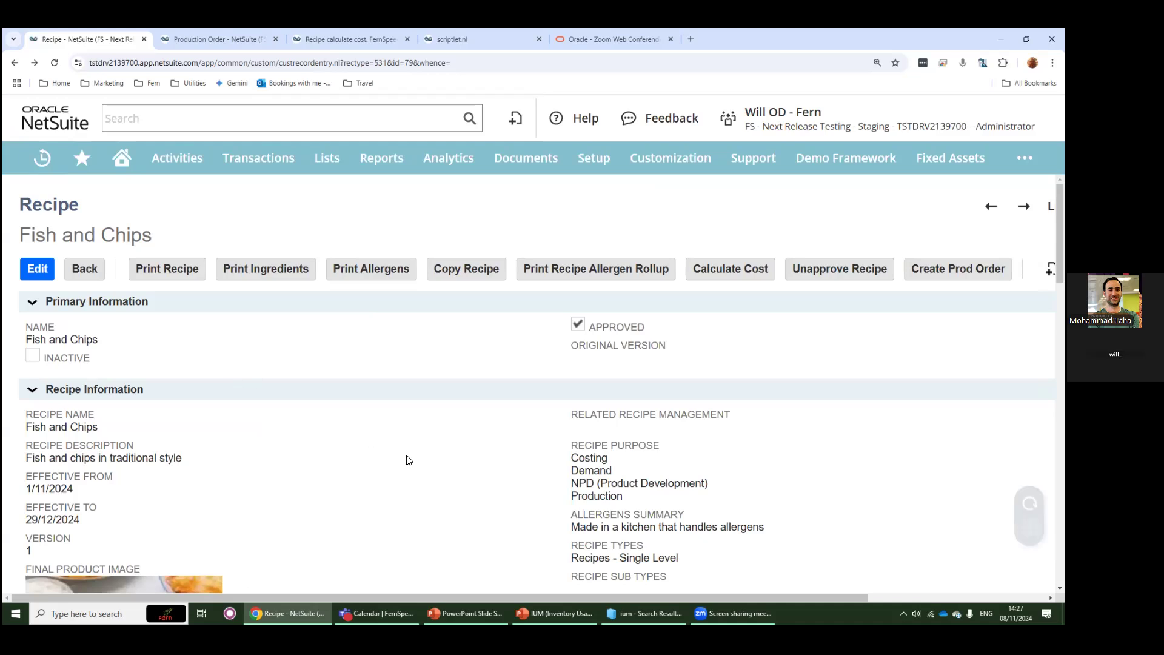
{"action": "left_click", "coordinate": [464, 613]}
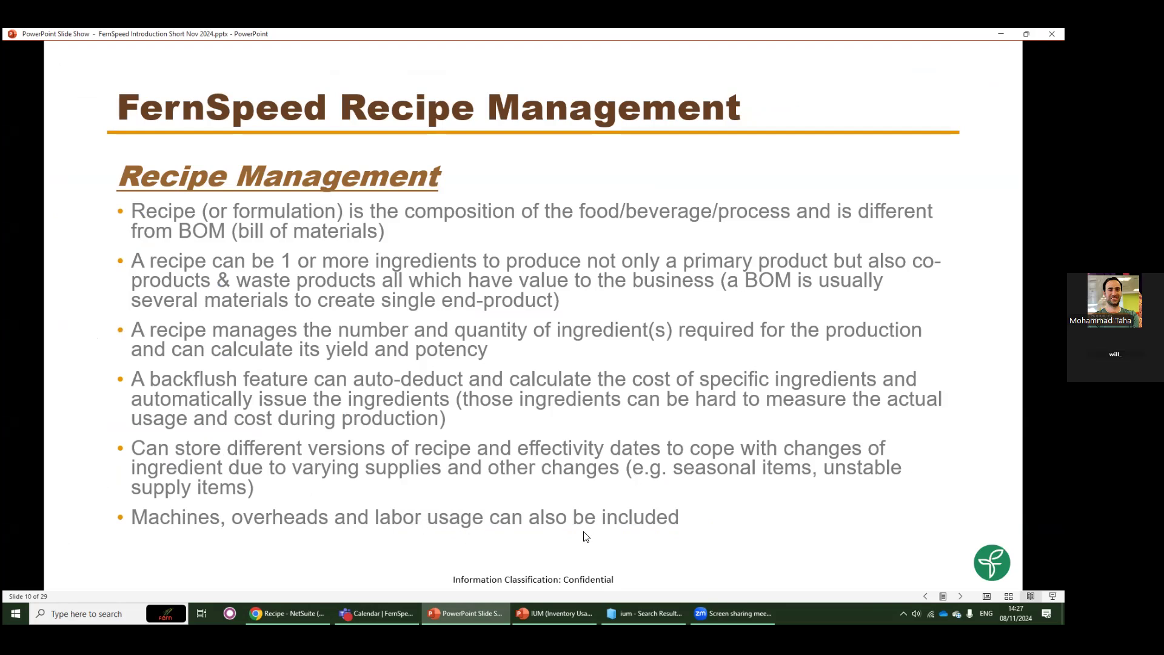
{"action": "left_click", "coordinate": [288, 613]}
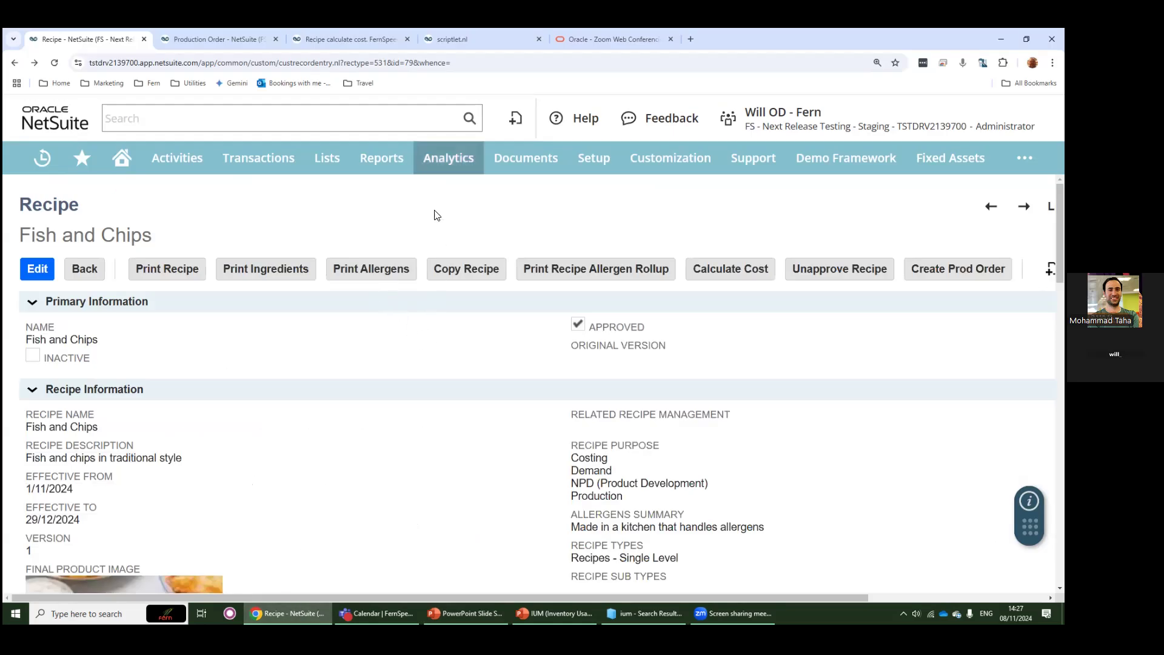
Review the Fish and Chips cost calculation by inventory and reference costs, from ingredients through machine/overhead and labor to cost allocation.
{"action": "left_click", "coordinate": [342, 40]}
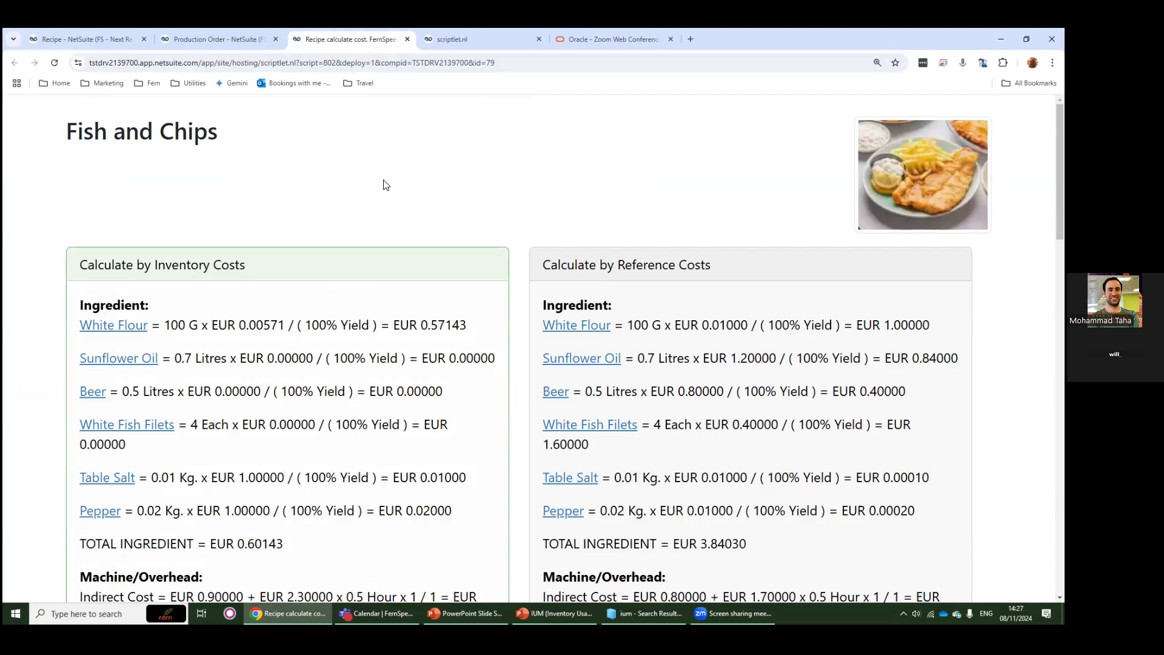
{"action": "scroll", "coordinate": [385, 188], "scroll_direction": "down", "scroll_amount": 9}
{"action": "scroll", "coordinate": [515, 282], "scroll_direction": "up", "scroll_amount": 4}
{"action": "scroll", "coordinate": [518, 281], "scroll_direction": "up", "scroll_amount": 5}
{"action": "scroll", "coordinate": [704, 441], "scroll_direction": "down", "scroll_amount": 3}
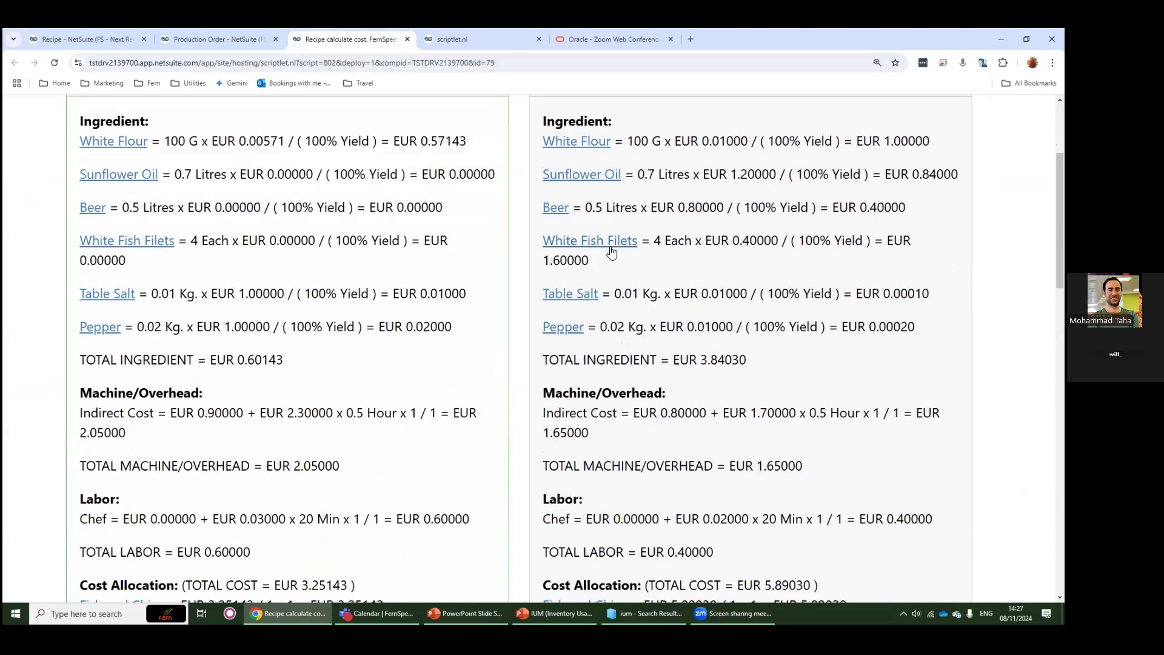
{"action": "scroll", "coordinate": [610, 252], "scroll_direction": "down", "scroll_amount": 5}
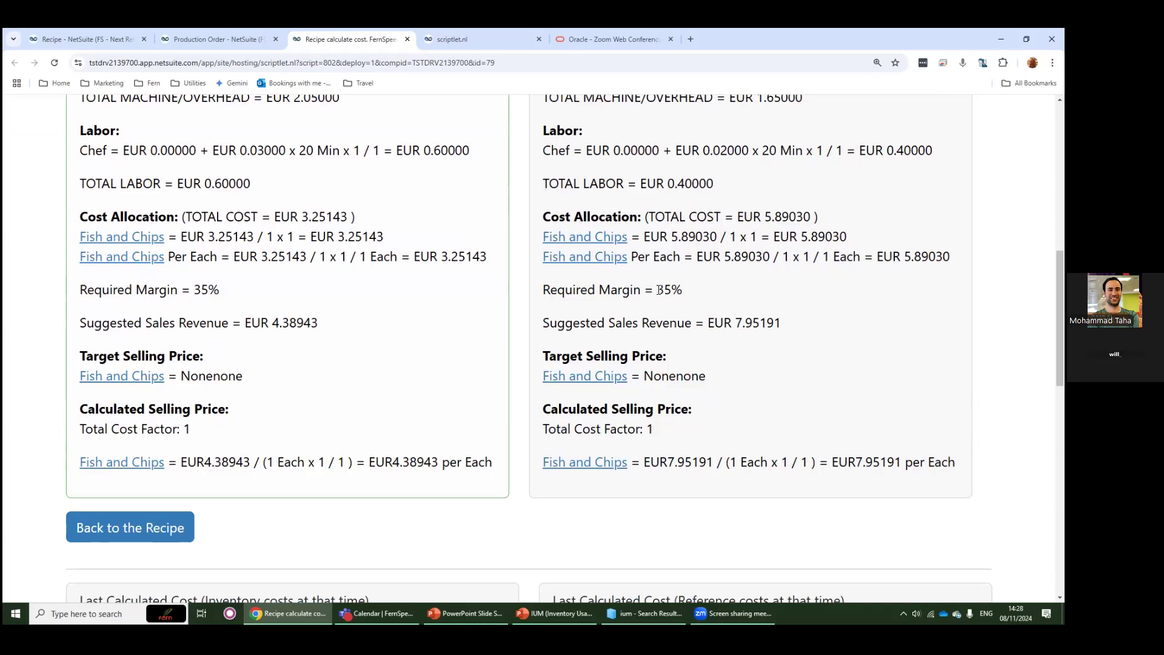
Highlight the required margin, suggested sales revenue and calculated selling price figures across the reference and inventory cost calculations.
{"action": "double_click", "coordinate": [669, 289]}
{"action": "left_click_drag", "start_coordinate": [857, 465], "coordinate": [899, 465]}
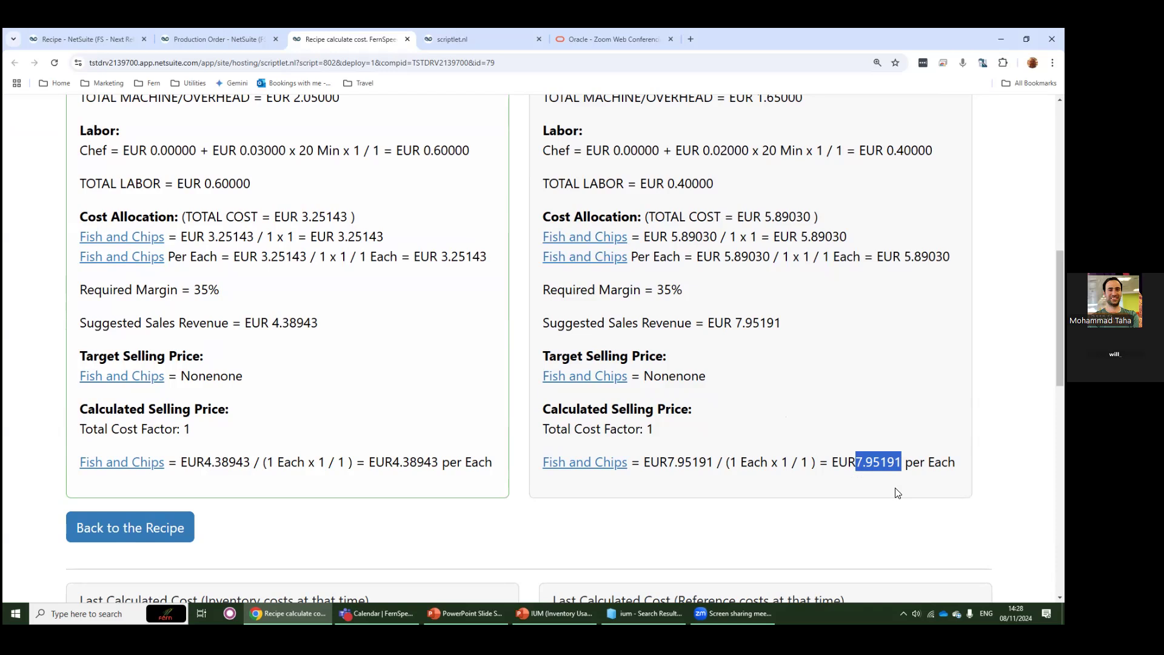
{"action": "left_click_drag", "start_coordinate": [658, 290], "coordinate": [684, 294]}
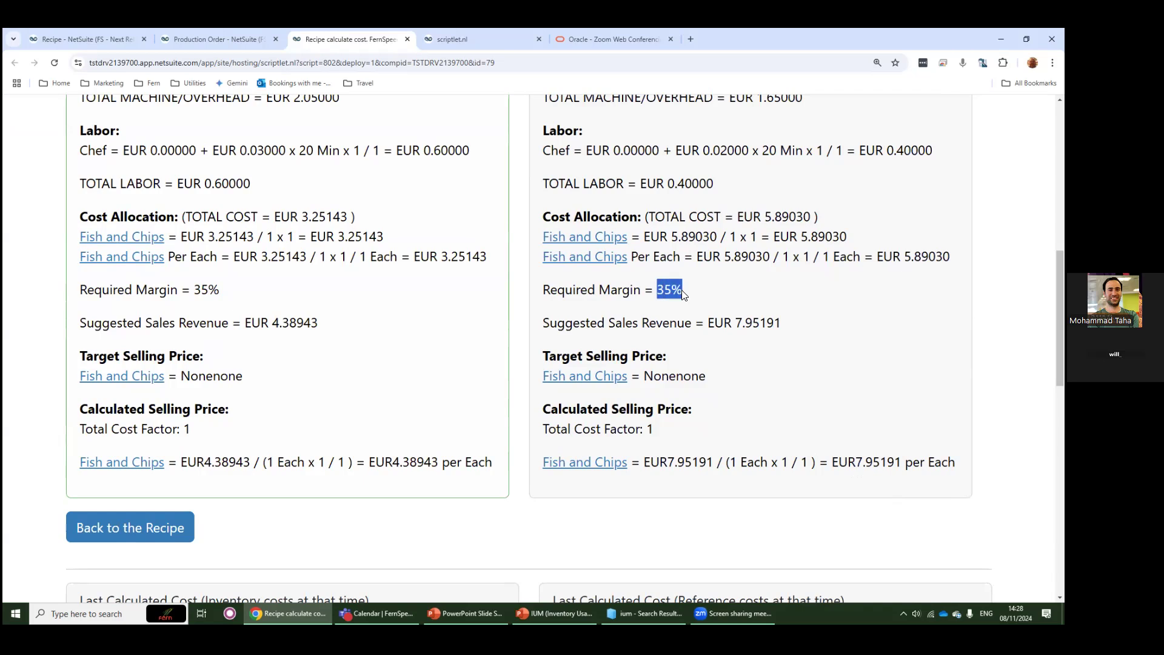
{"action": "left_click_drag", "start_coordinate": [856, 463], "coordinate": [883, 462]}
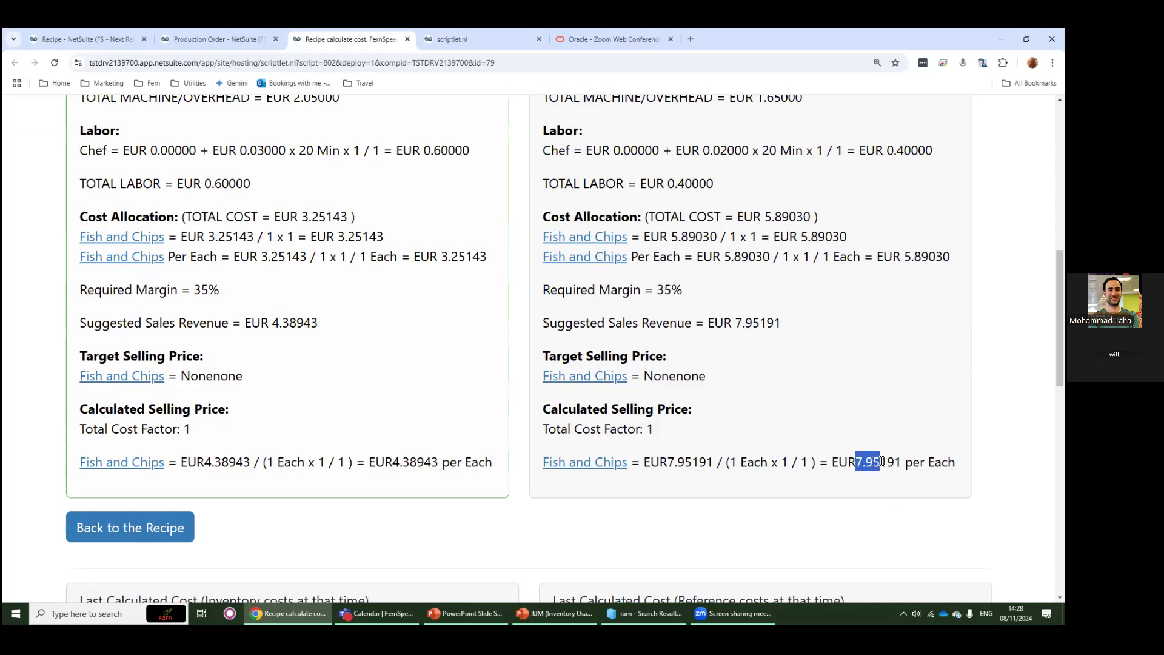
{"action": "left_click", "coordinate": [857, 412]}
{"action": "left_click_drag", "start_coordinate": [272, 322], "coordinate": [316, 325]}
{"action": "left_click", "coordinate": [447, 431]}
{"action": "left_click_drag", "start_coordinate": [372, 462], "coordinate": [440, 464]}
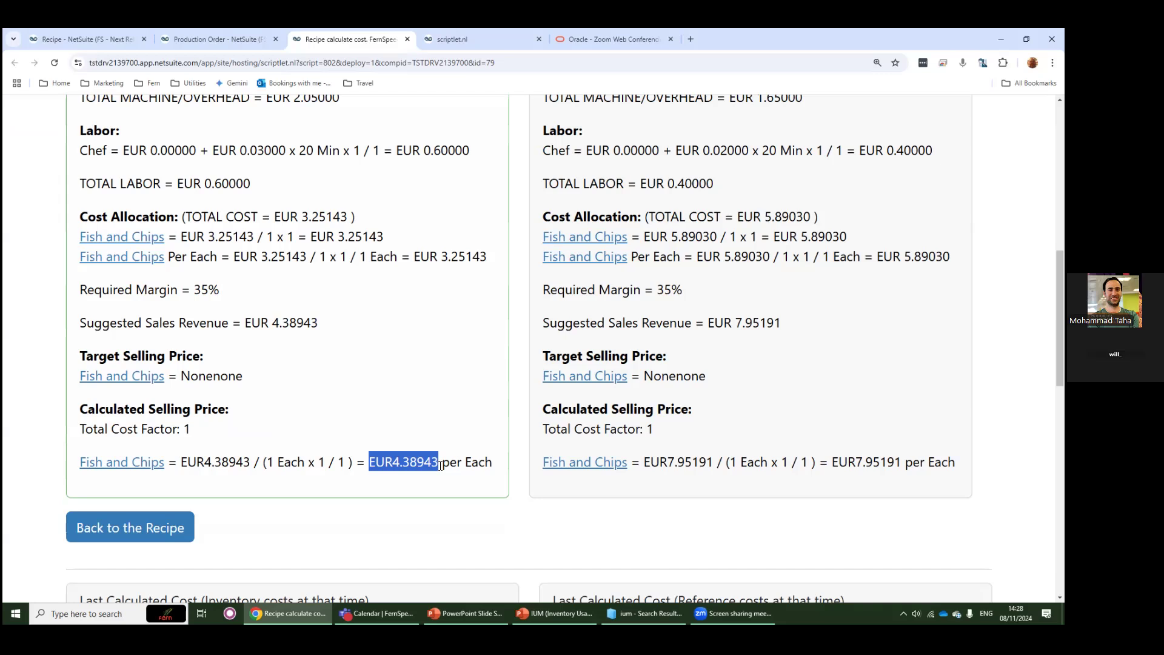
Return to the Fish and Chips recipe and review its ingredient table across to the purchase cost, unit type and default location columns.
{"action": "mouse_move", "coordinate": [485, 613]}
{"action": "left_click", "coordinate": [83, 45]}
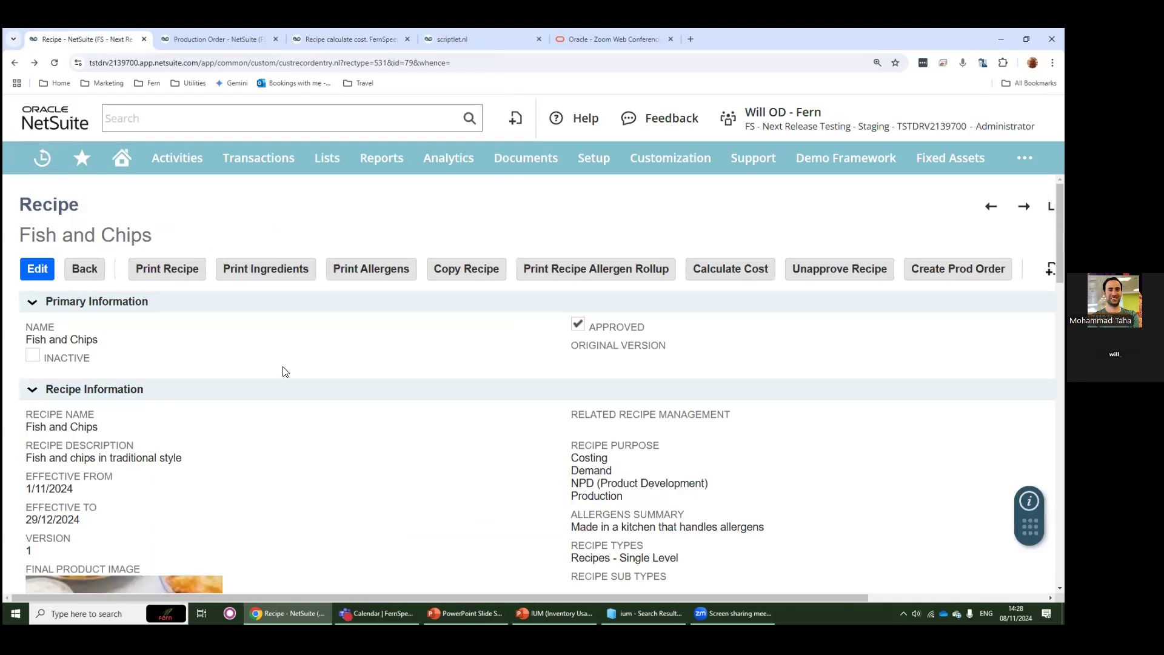
{"action": "key", "text": "ctrl+minus"}
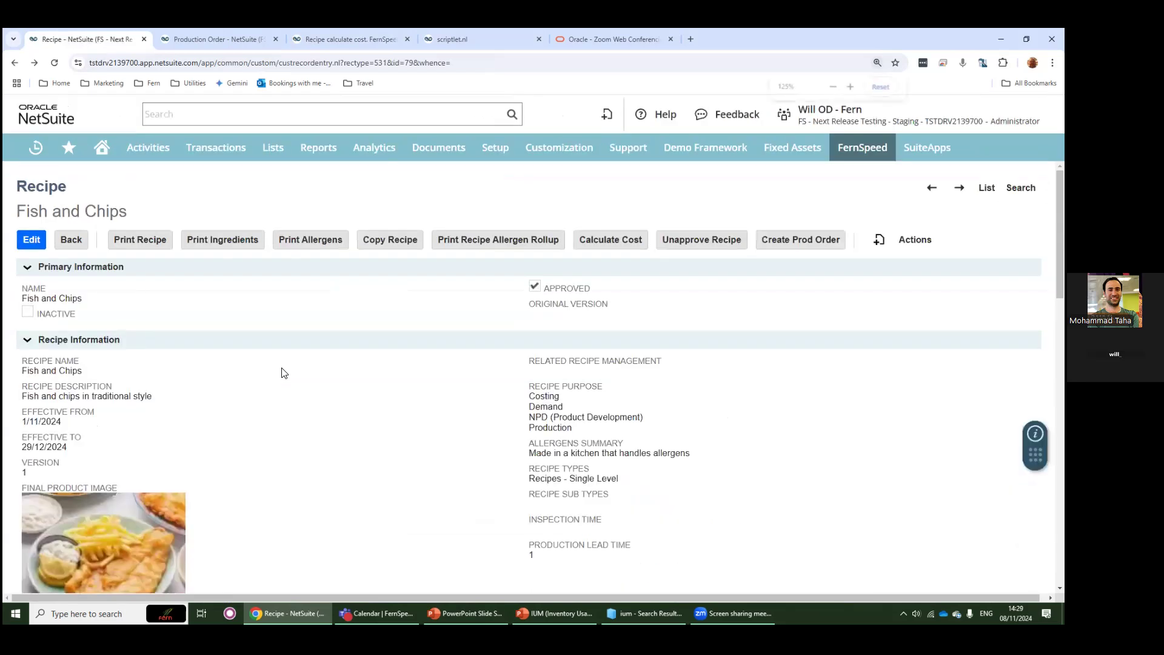
{"action": "scroll", "coordinate": [283, 372], "scroll_direction": "down", "scroll_amount": 10}
{"action": "scroll", "coordinate": [284, 373], "scroll_direction": "down", "scroll_amount": 1}
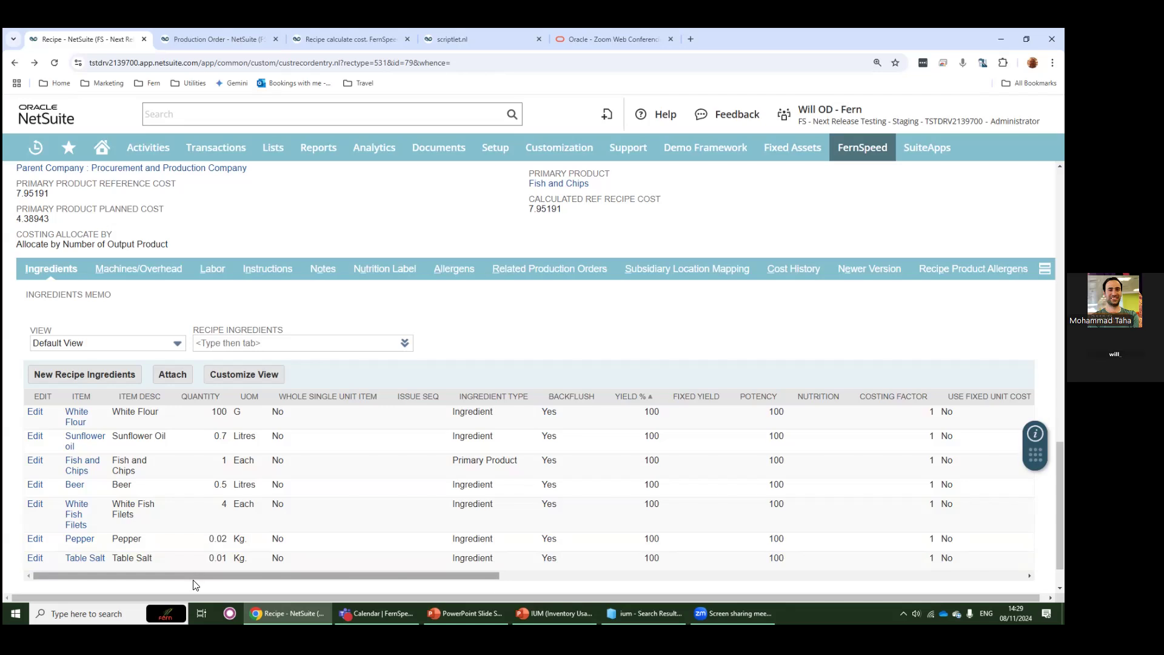
{"action": "left_click_drag", "start_coordinate": [197, 576], "coordinate": [525, 579]}
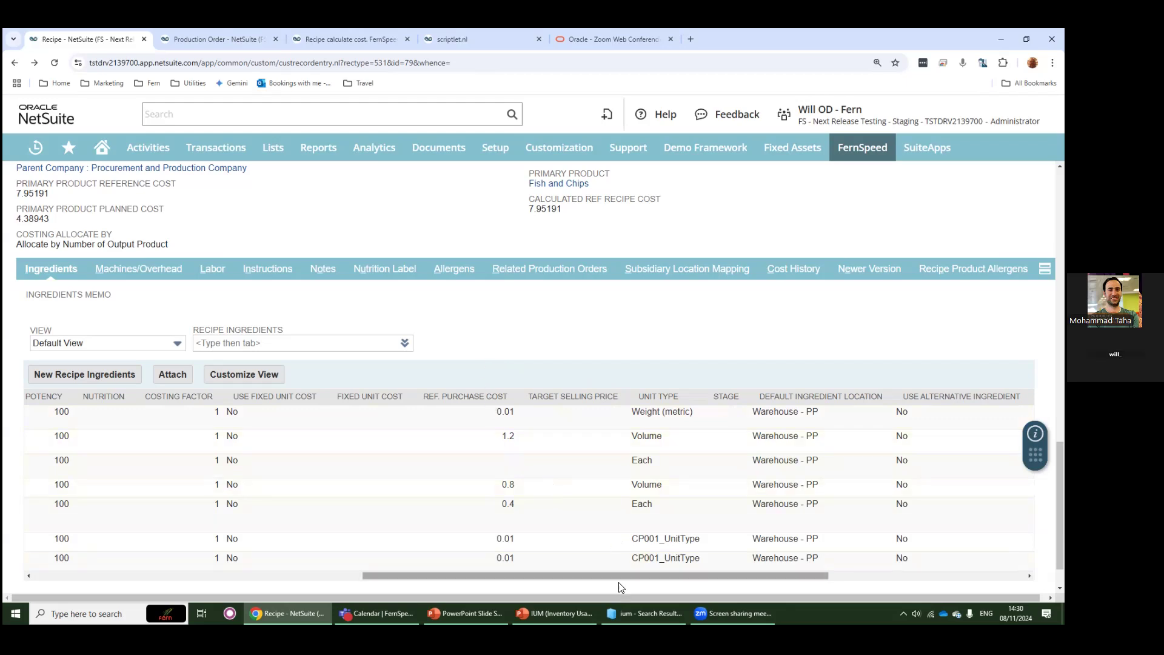
Switch to the PowerPoint slide show and advance to the slide listing the FernSpeed Production Order features.
{"action": "key", "text": "alt+Tab"}
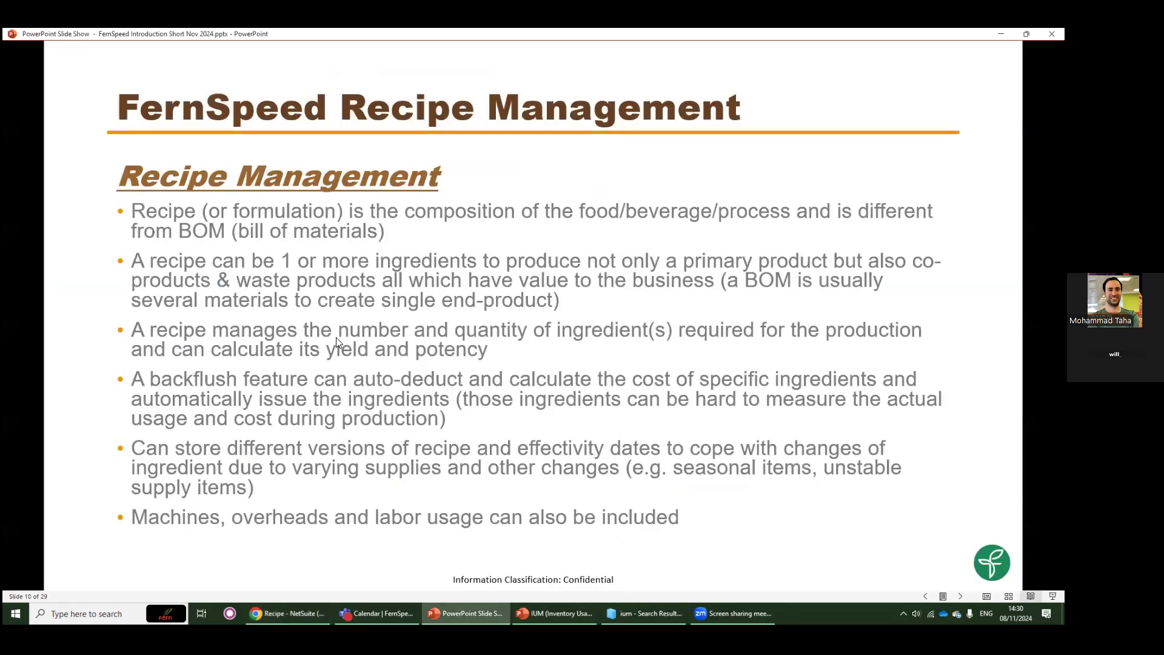
{"action": "left_click", "coordinate": [335, 342]}
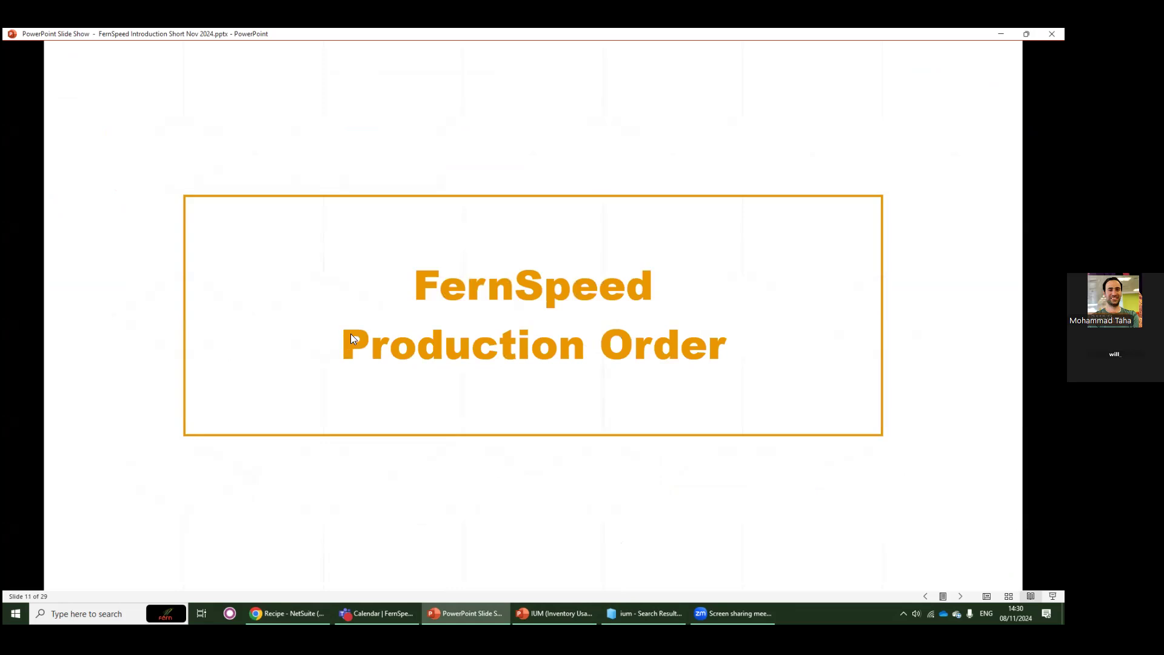
{"action": "left_click", "coordinate": [351, 335]}
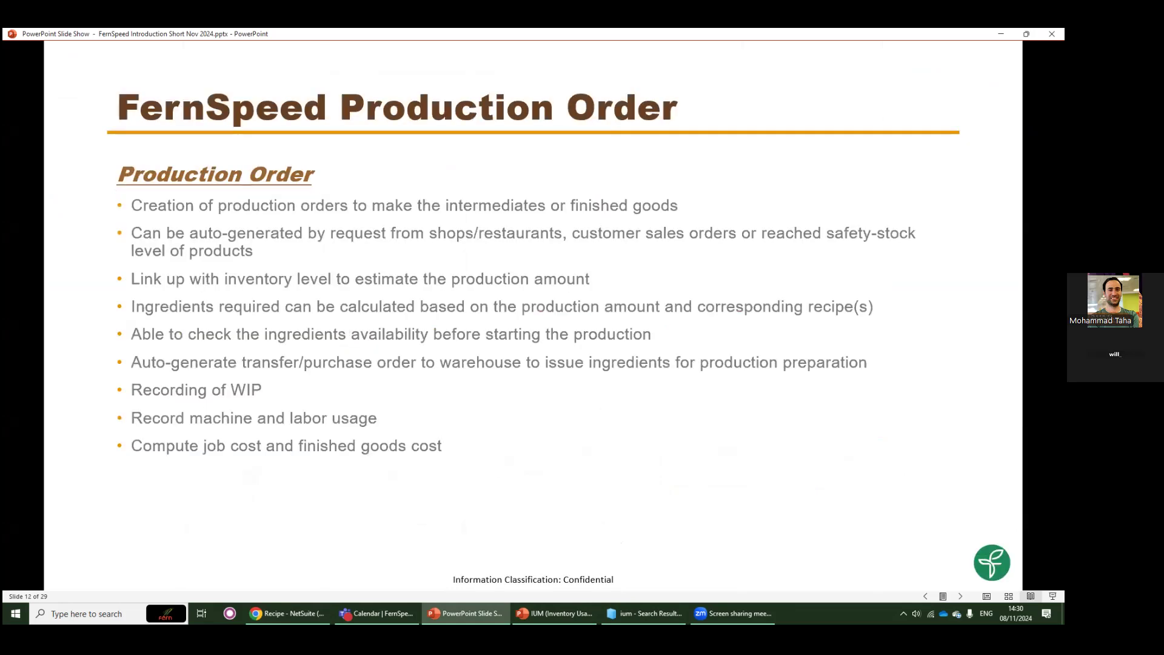